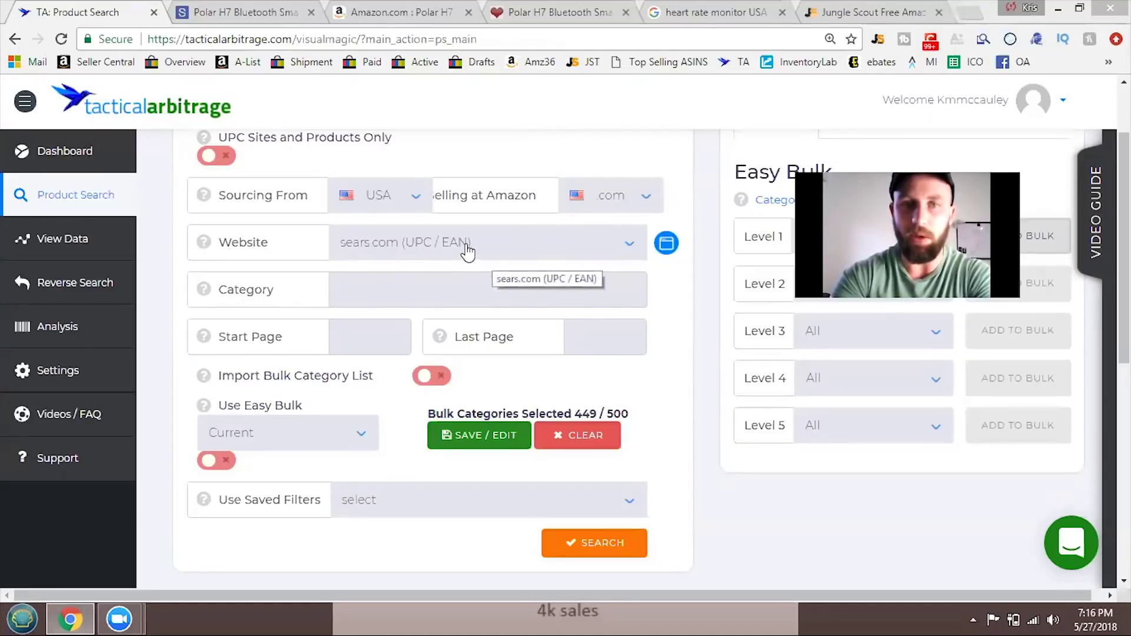
# Step: Select sears.com (UPC / EAN) as the website to source from, leaving the category and page fields blank
pyautogui.click(492, 245)
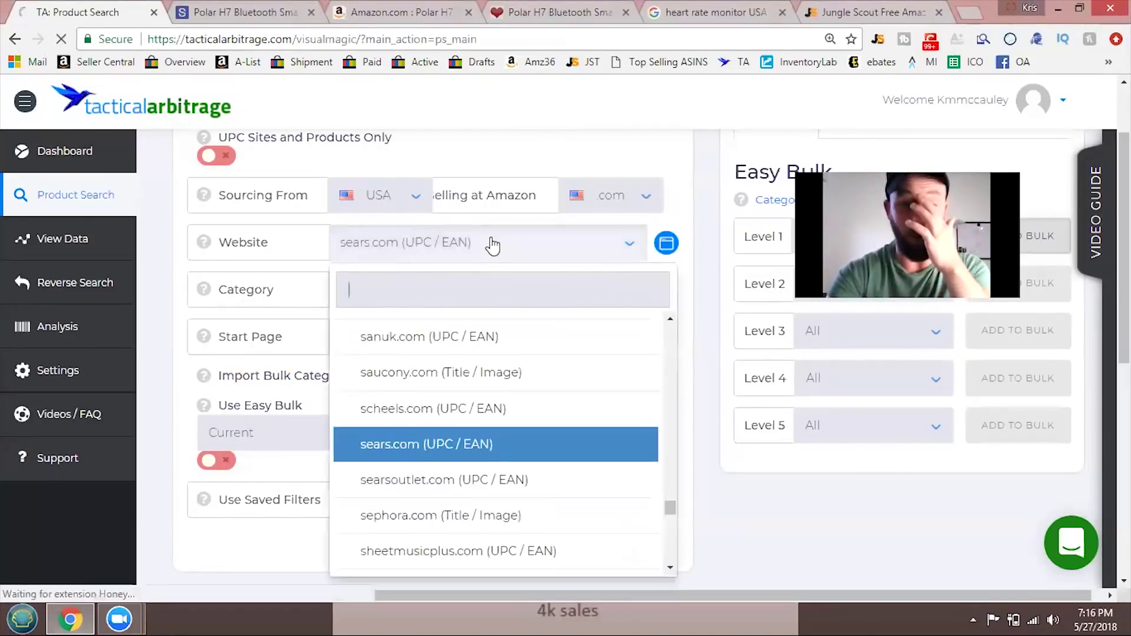
pyautogui.click(526, 448)
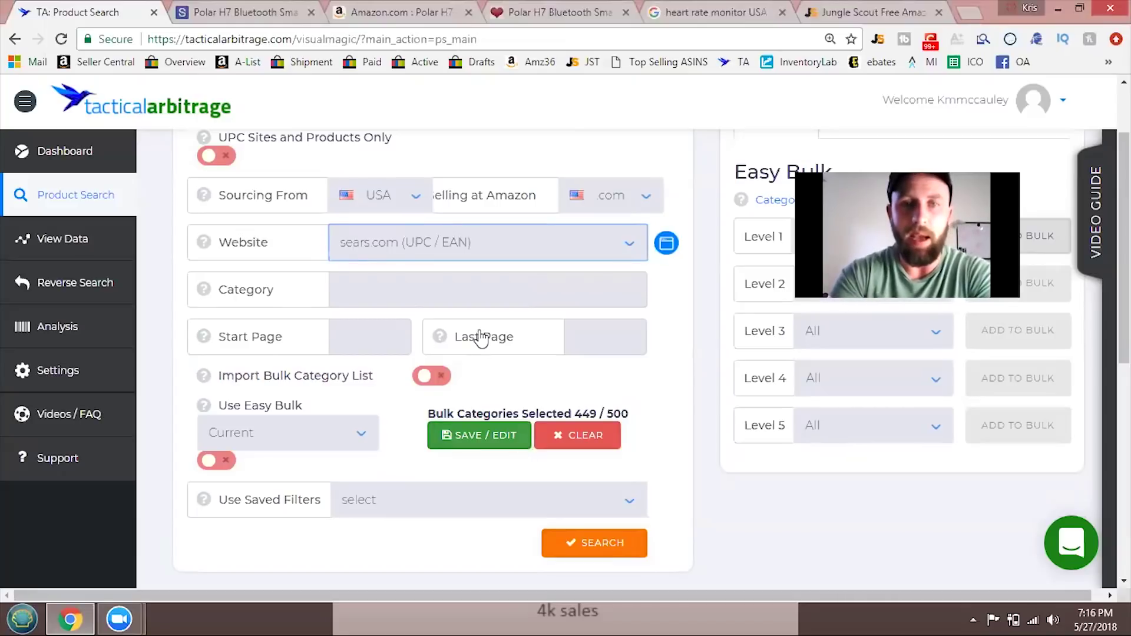
pyautogui.click(399, 293)
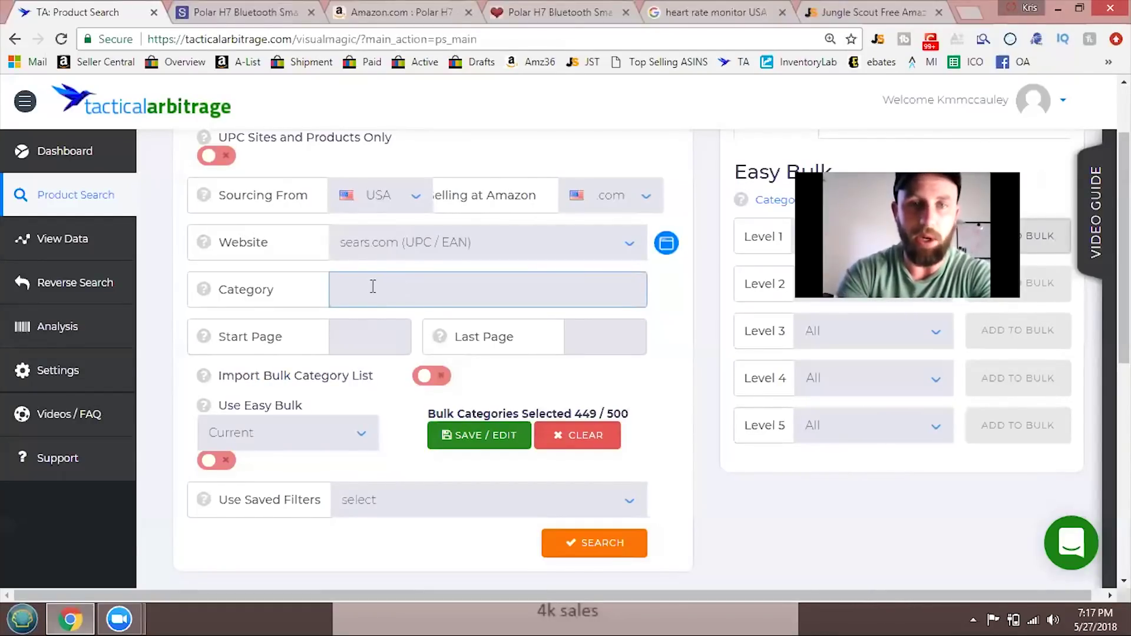
pyautogui.click(417, 287)
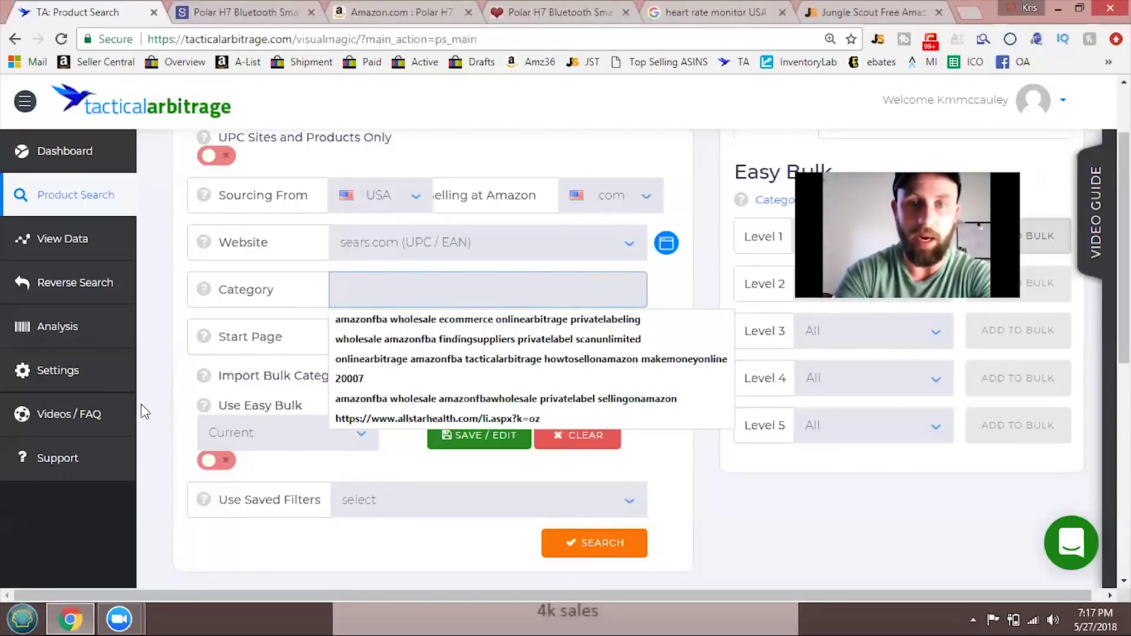
pyautogui.click(271, 336)
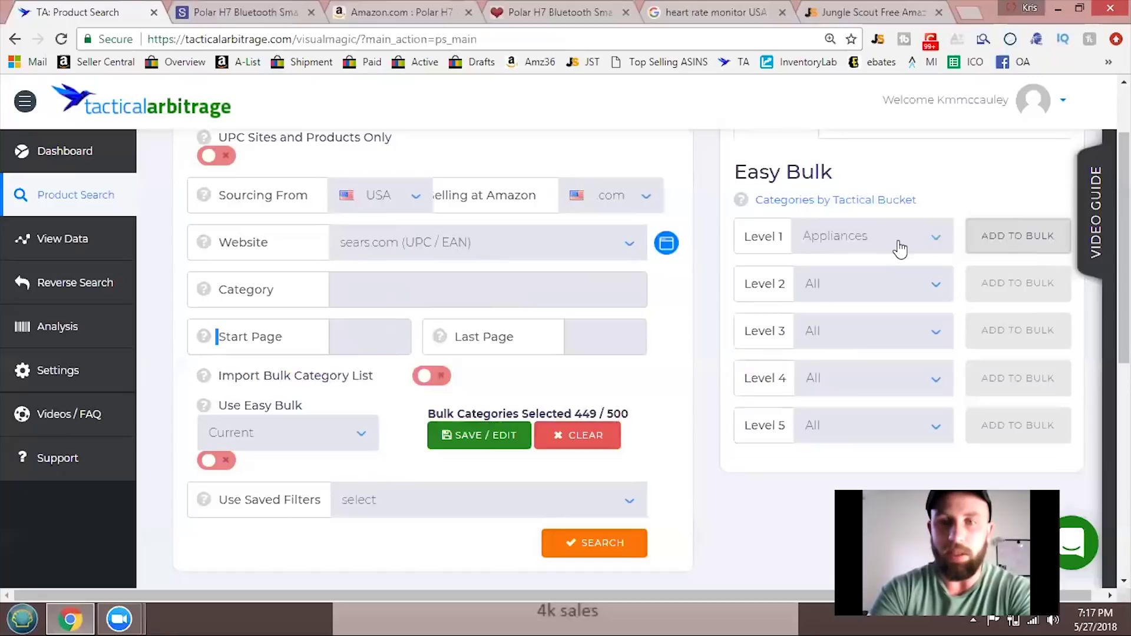
# Step: Choose Automotive as the Level 1 Easy Bulk category and add it to the bulk list
pyautogui.click(900, 248)
pyautogui.click(929, 292)
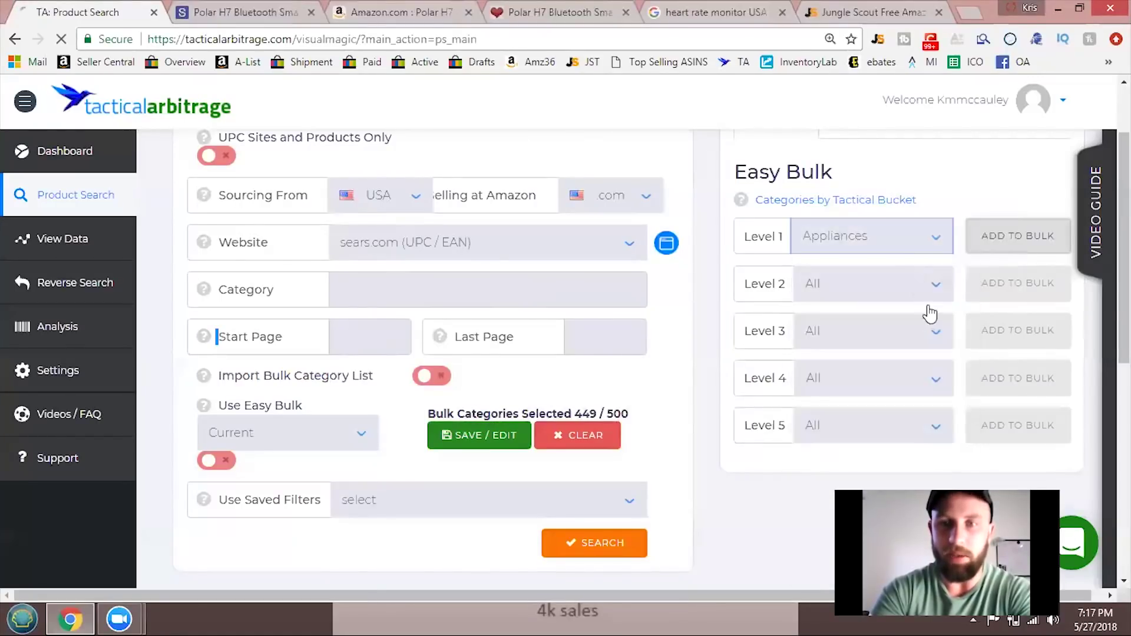
pyautogui.click(910, 246)
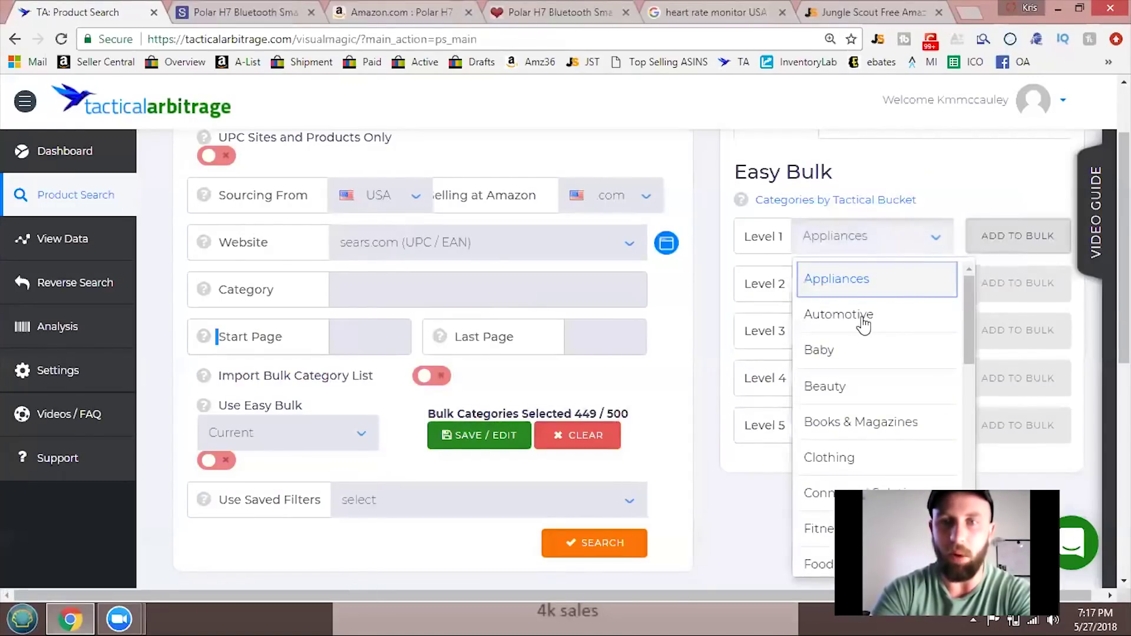
pyautogui.click(946, 312)
pyautogui.click(991, 235)
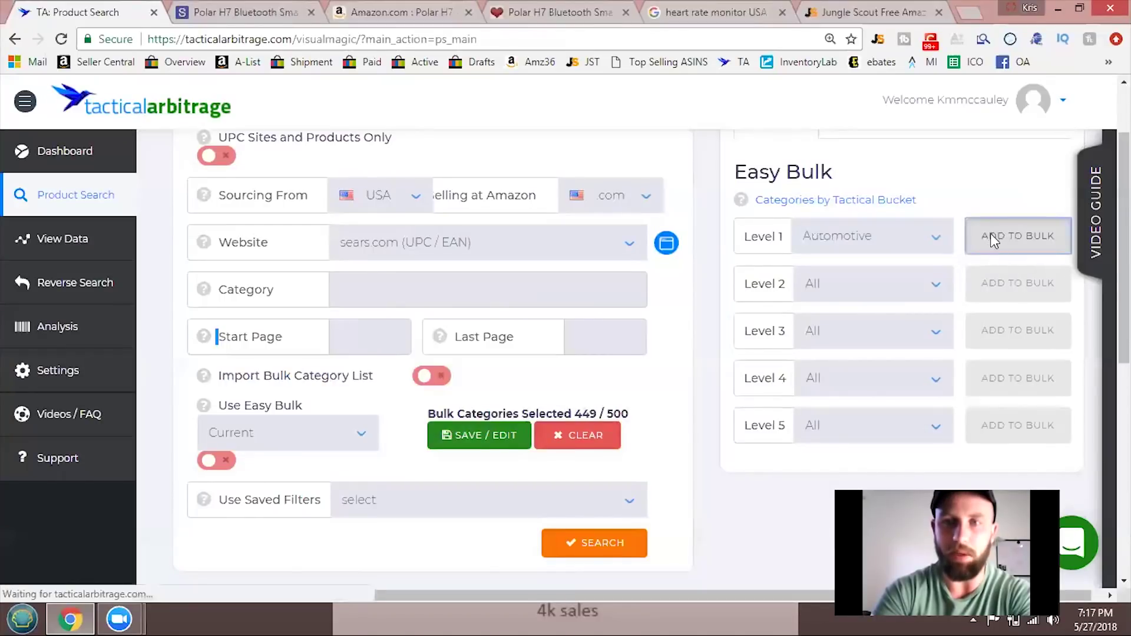
# Step: Clear the current bulk category list completely and add the Automotive category again
pyautogui.click(553, 453)
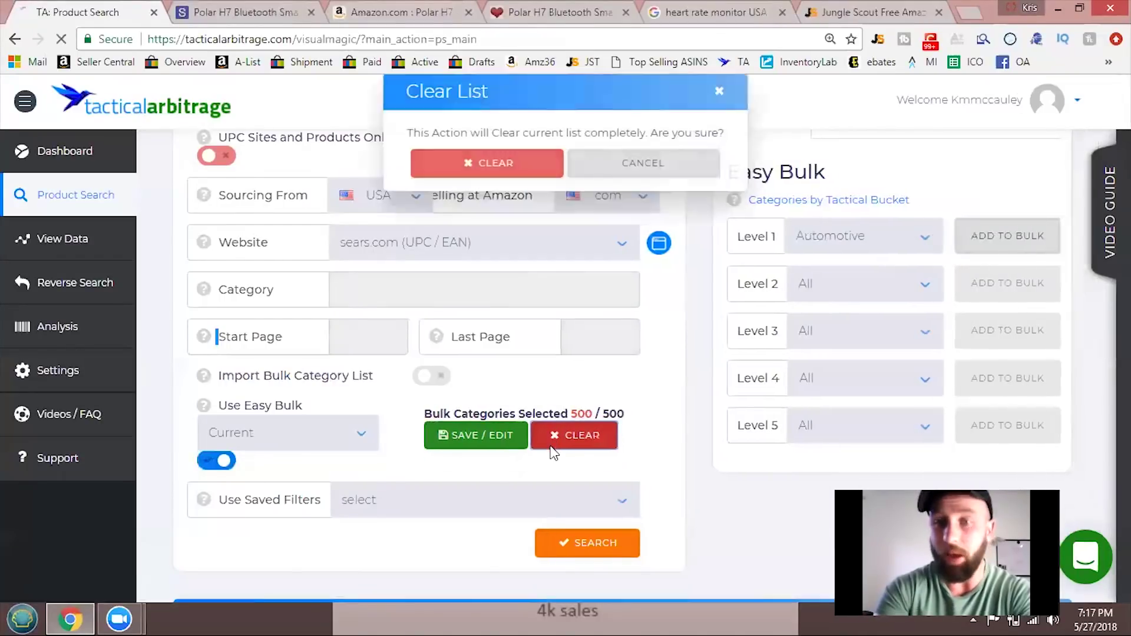
pyautogui.click(490, 192)
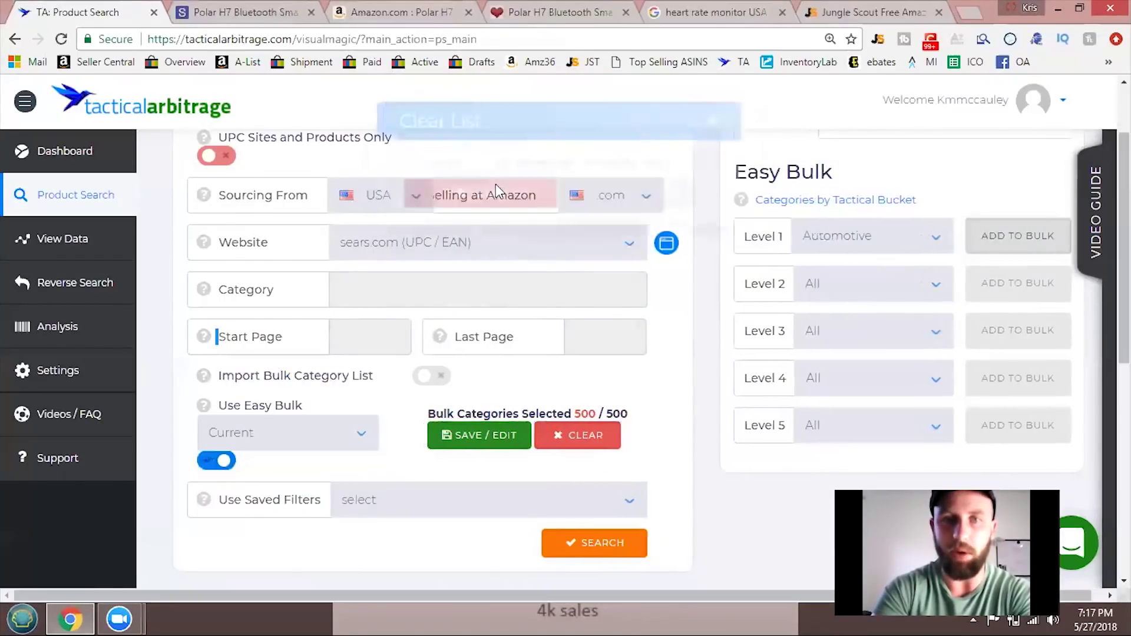
pyautogui.click(990, 243)
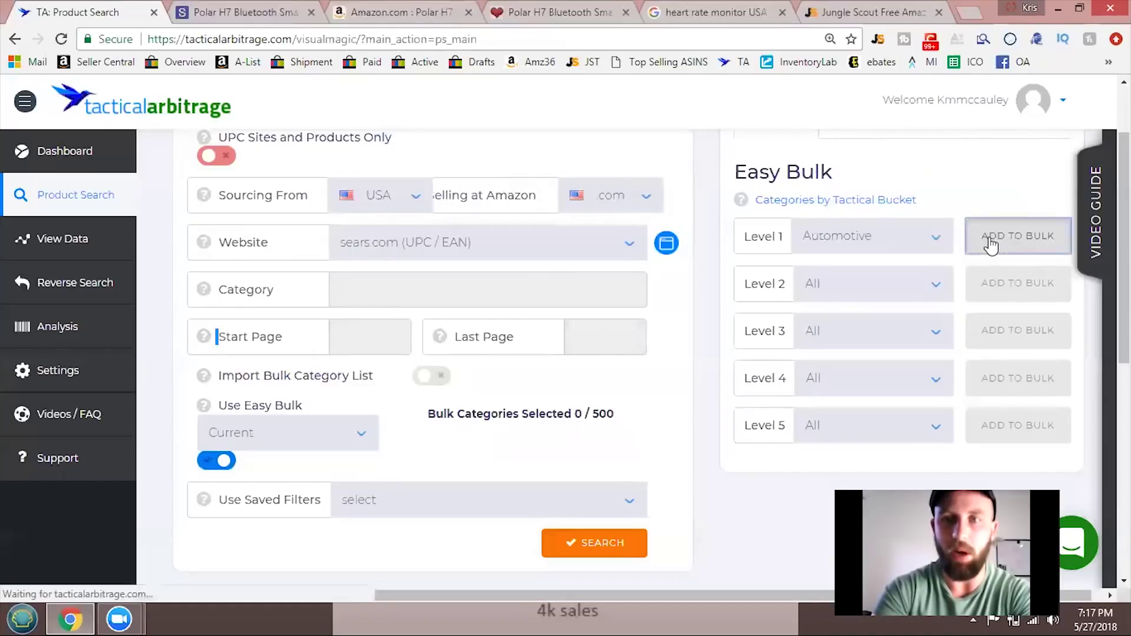
# Step: Choose Home Improvement as the Level 1 Easy Bulk category and add it to the bulk list
pyautogui.click(880, 242)
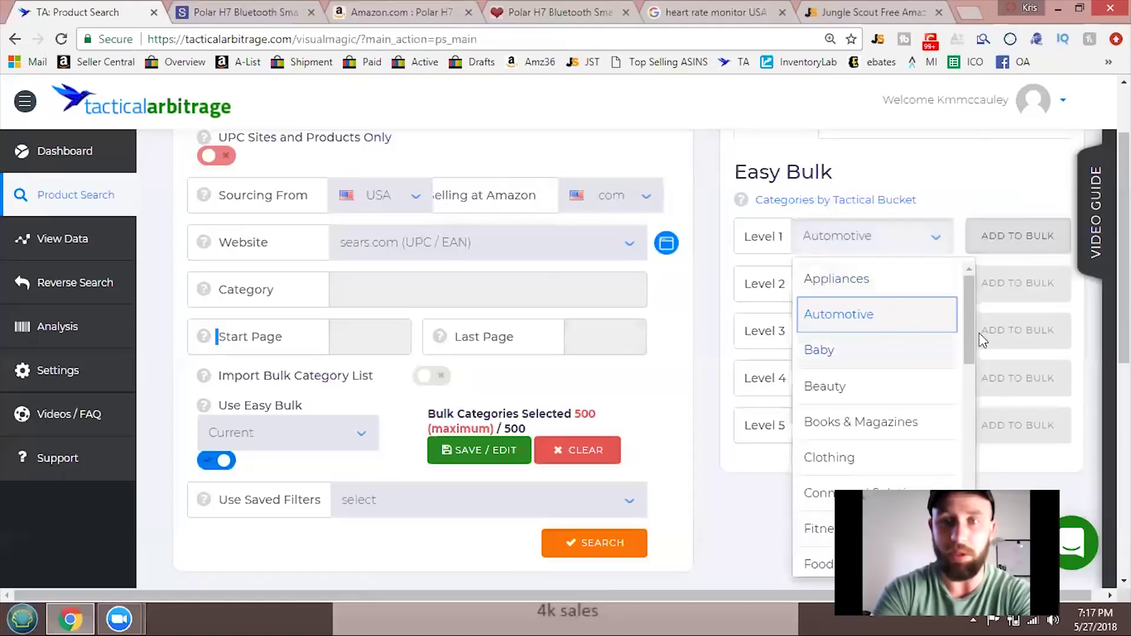
pyautogui.moveTo(972, 335); pyautogui.dragTo(970, 376)
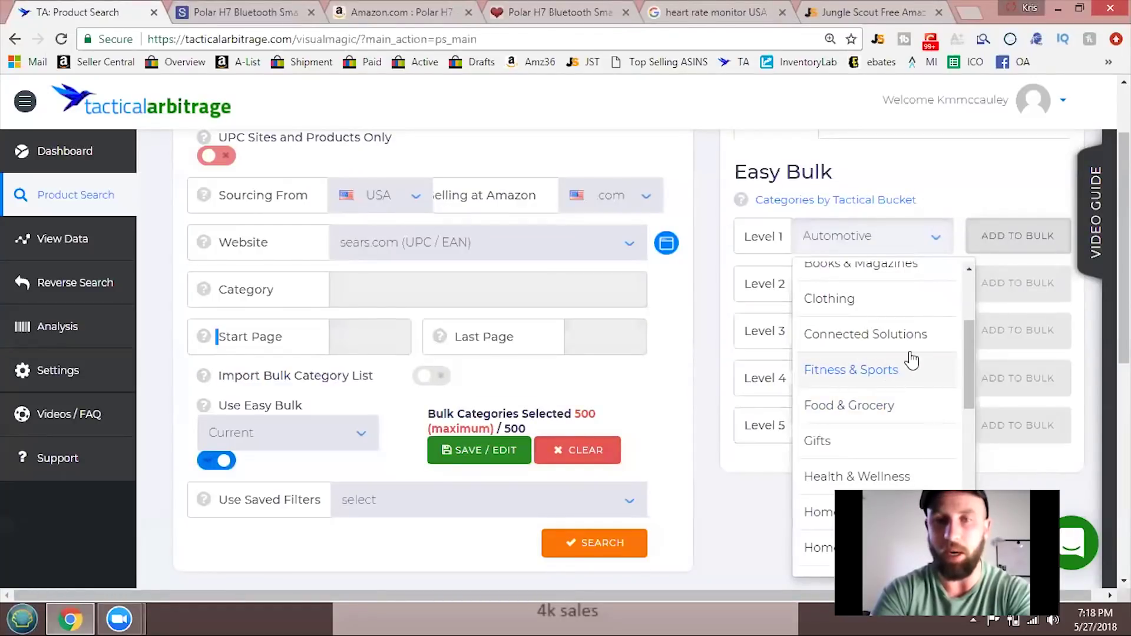
pyautogui.moveTo(965, 379); pyautogui.dragTo(967, 409)
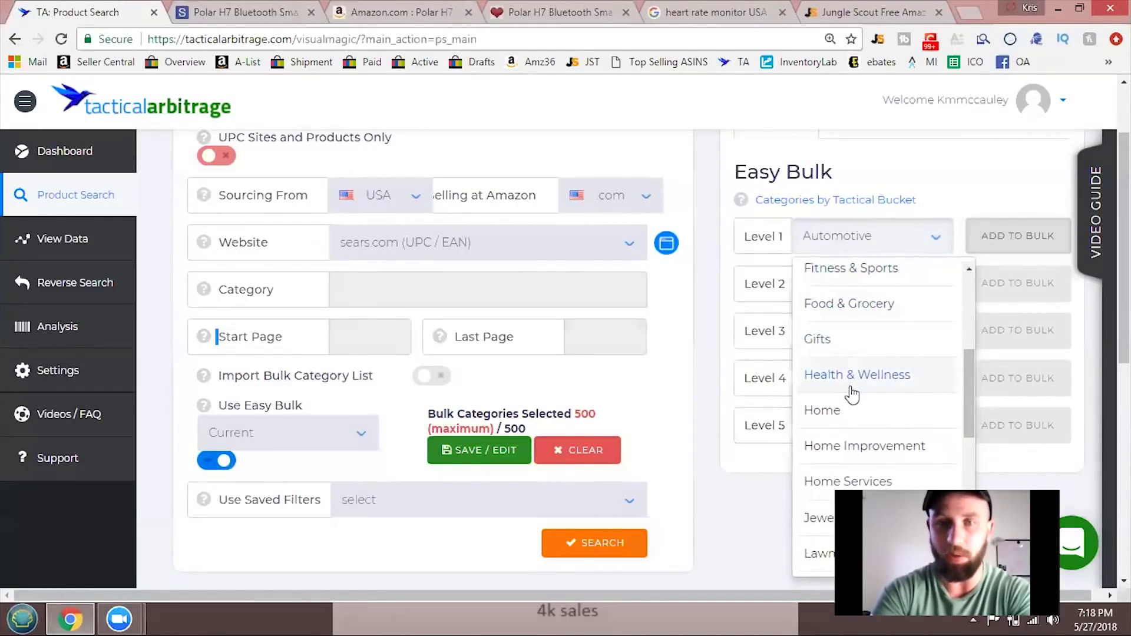
pyautogui.click(849, 447)
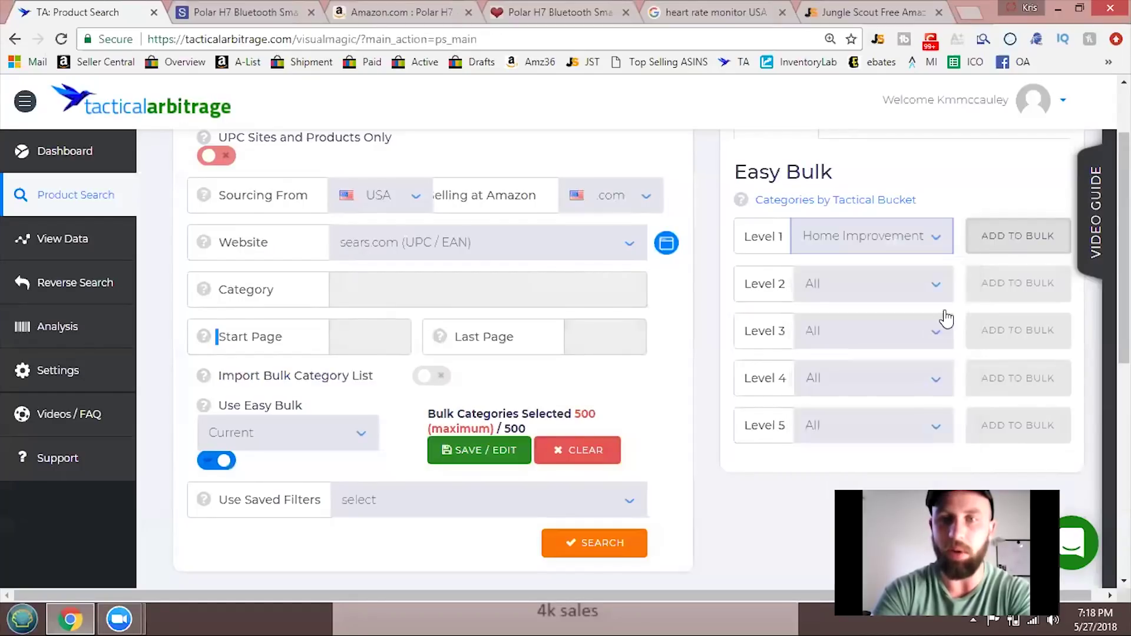
pyautogui.click(993, 255)
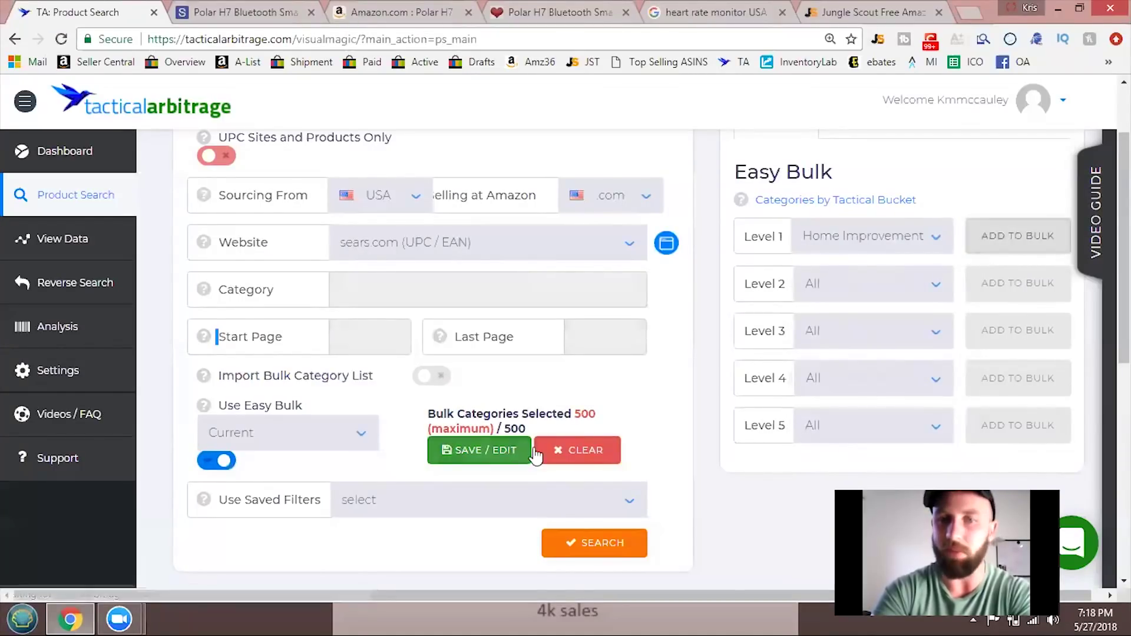
# Step: Clear all selected bulk categories from the current list
pyautogui.click(583, 454)
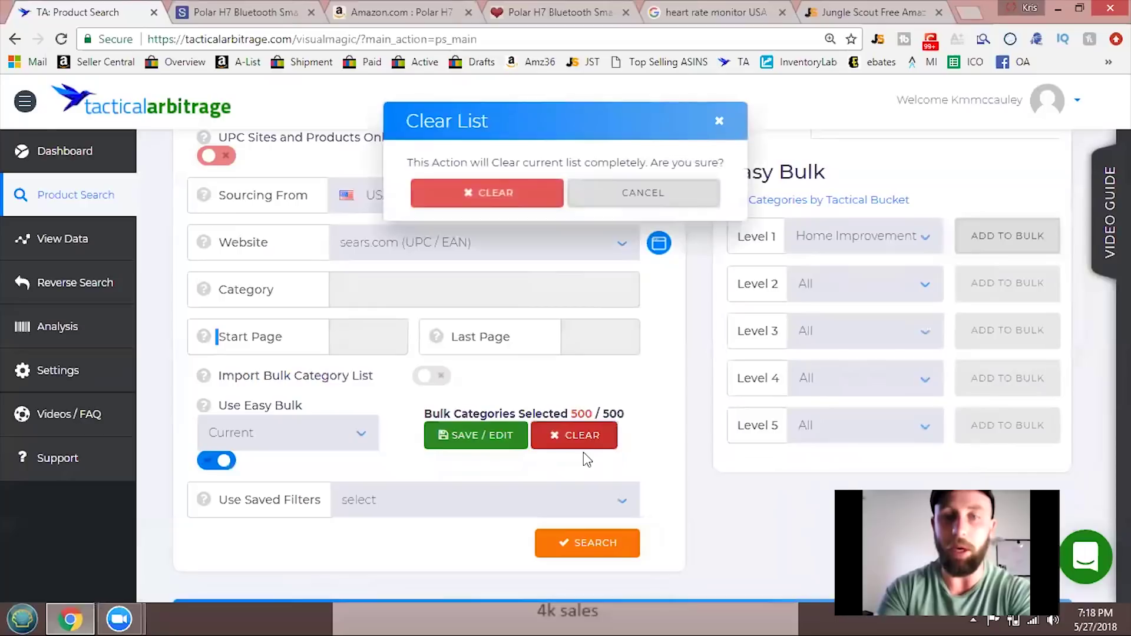
pyautogui.click(523, 199)
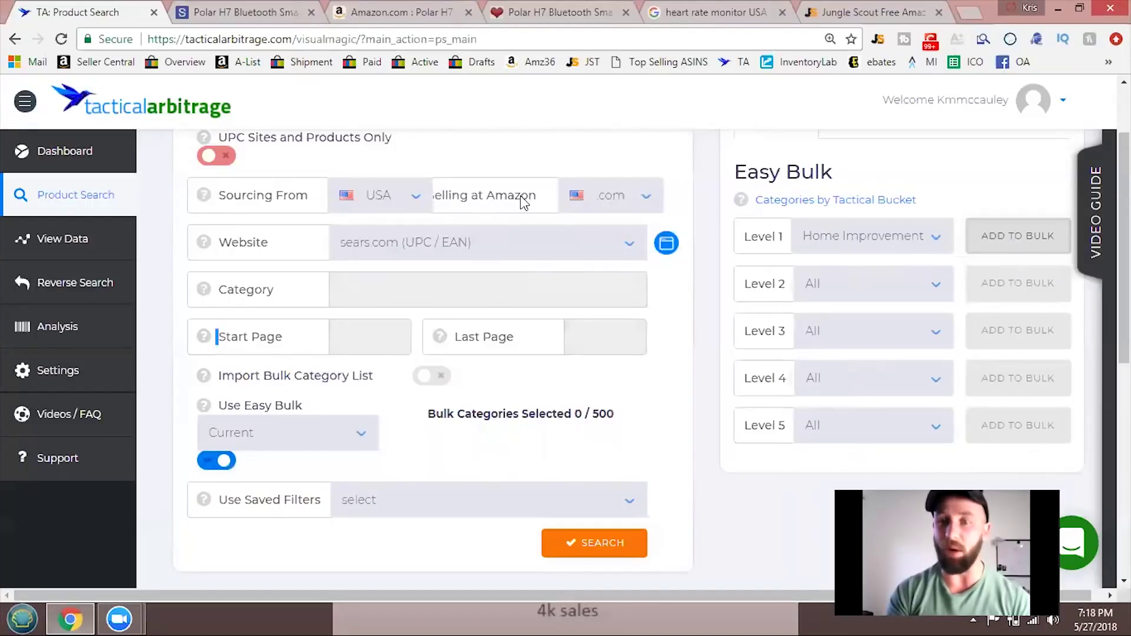
# Step: Apply the saved filter "2018 Final Filter" to the product search
pyautogui.scroll(-3, 523, 199)
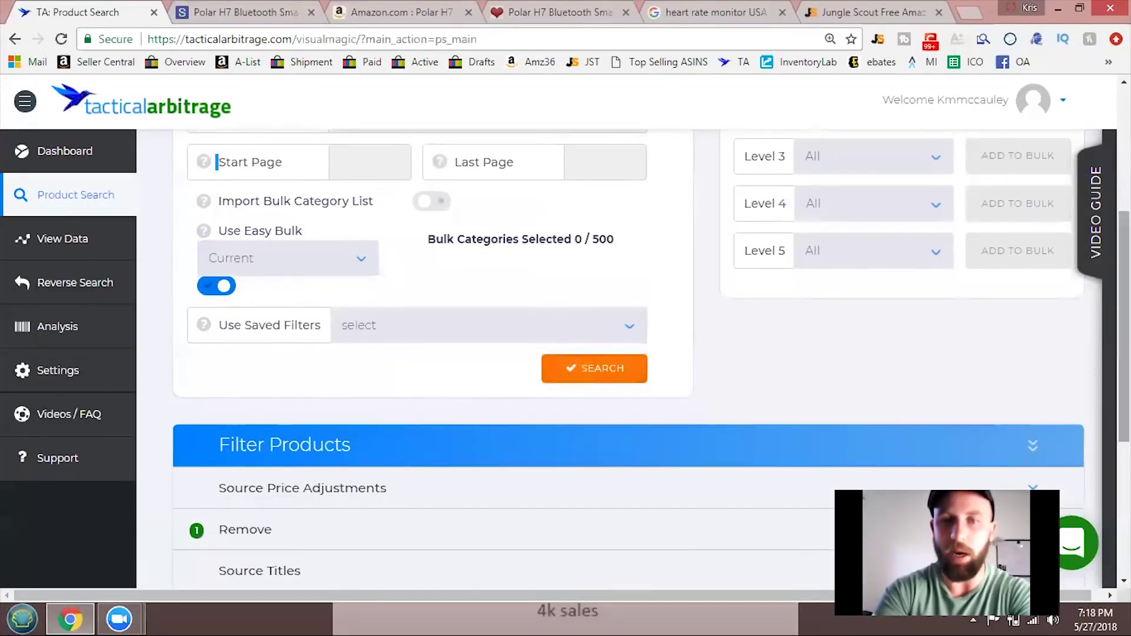
pyautogui.scroll(-3, 566, 359)
pyautogui.scroll(4, 649, 354)
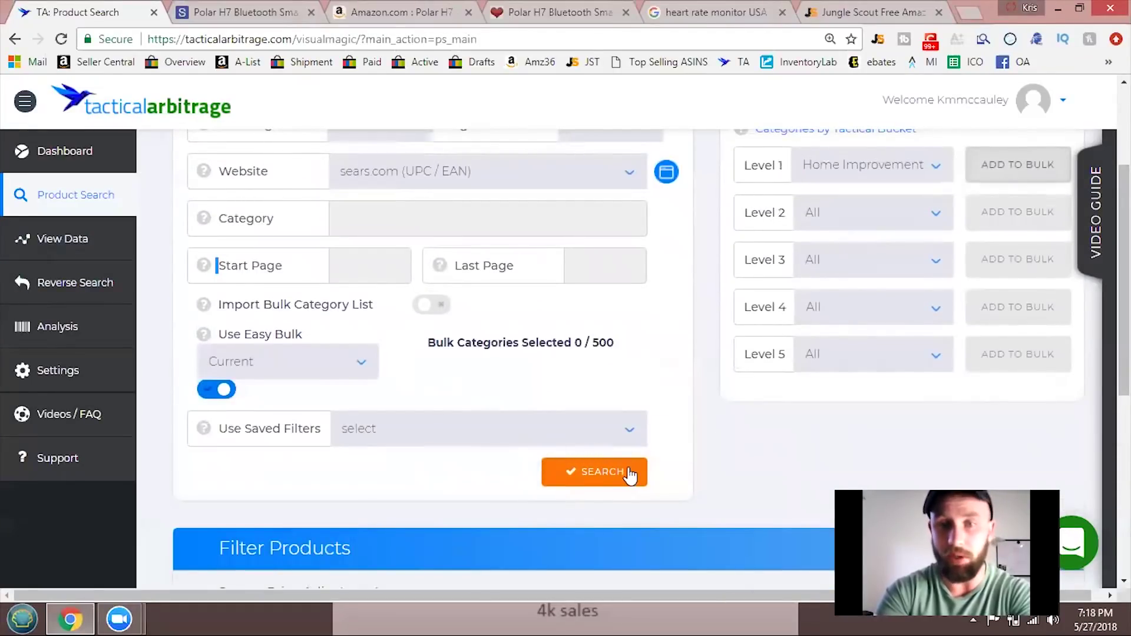
pyautogui.scroll(-2, 642, 469)
pyautogui.scroll(-4, 462, 346)
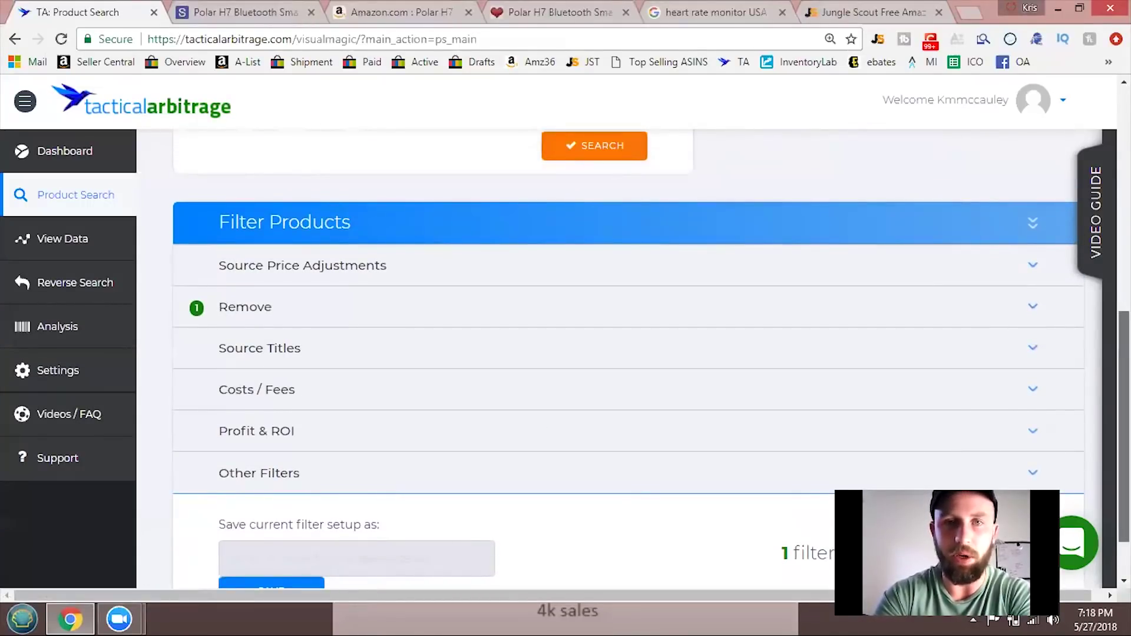
pyautogui.scroll(1, 1084, 327)
pyautogui.click(472, 169)
pyautogui.click(443, 356)
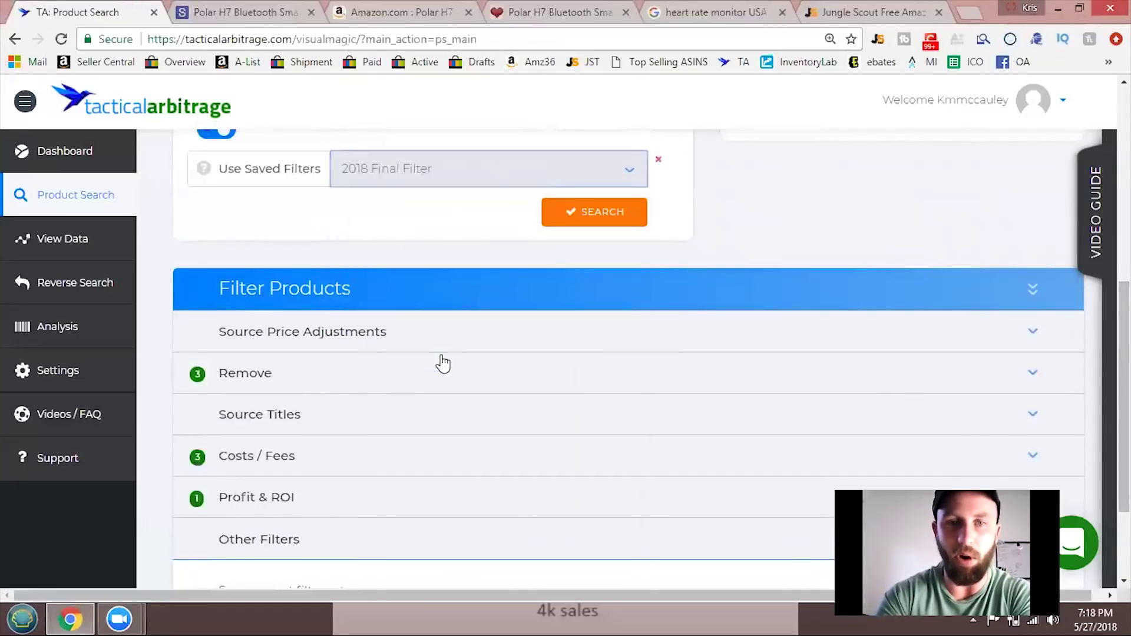
# Step: Review the Profit & ROI, Costs / Fees and Remove settings of the applied product filter
pyautogui.scroll(-1, 391, 472)
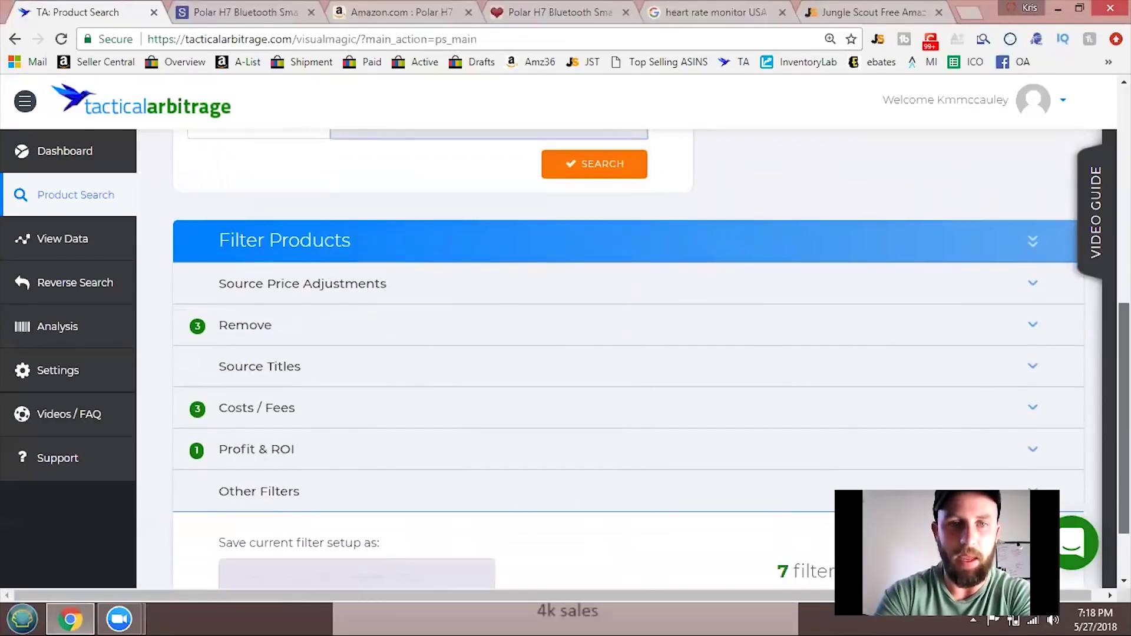
pyautogui.click(382, 447)
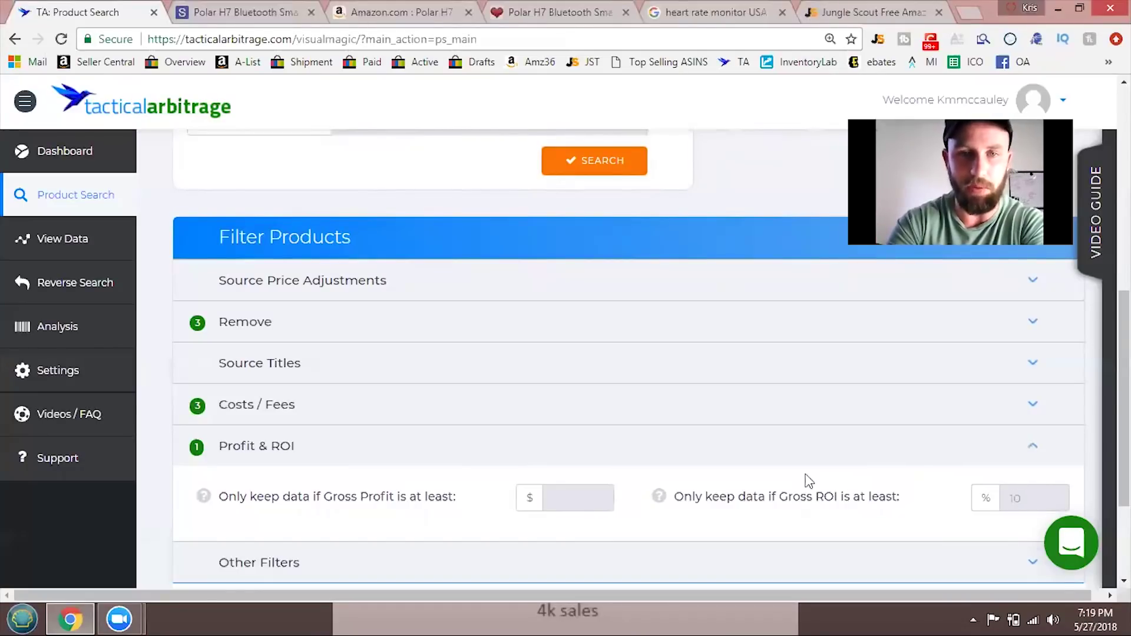
pyautogui.click(774, 461)
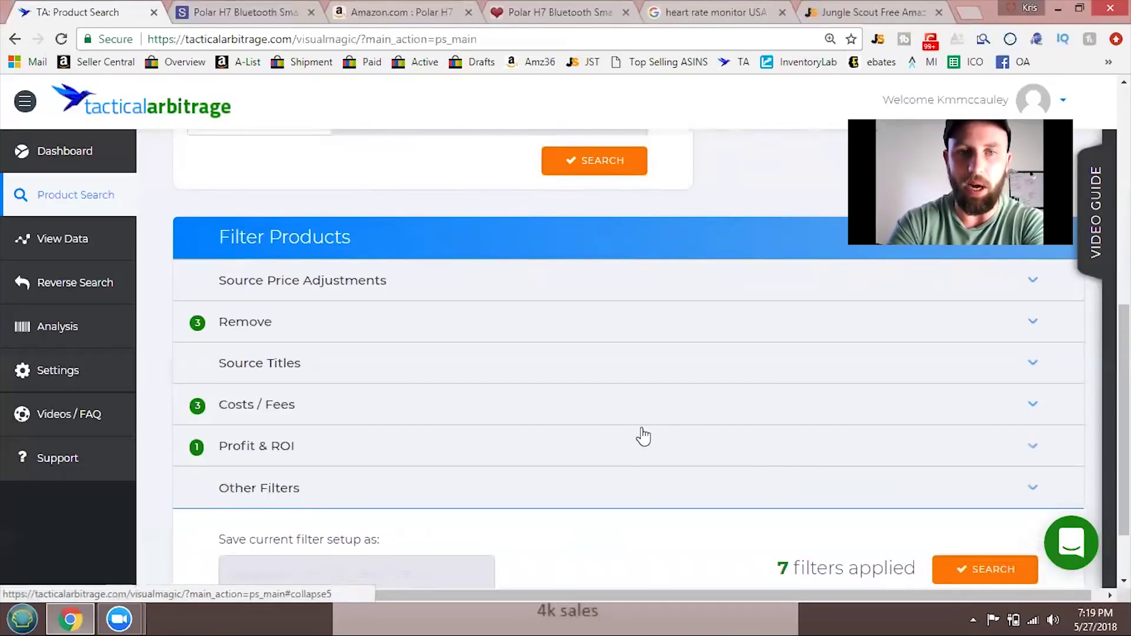
pyautogui.click(458, 415)
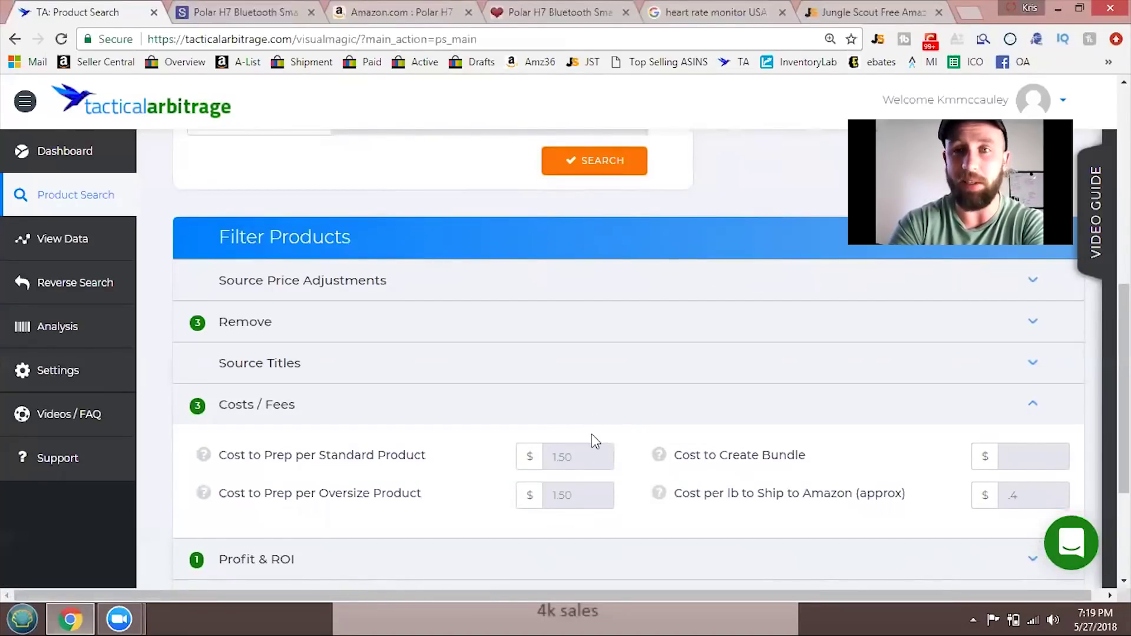
pyautogui.click(566, 407)
pyautogui.click(365, 322)
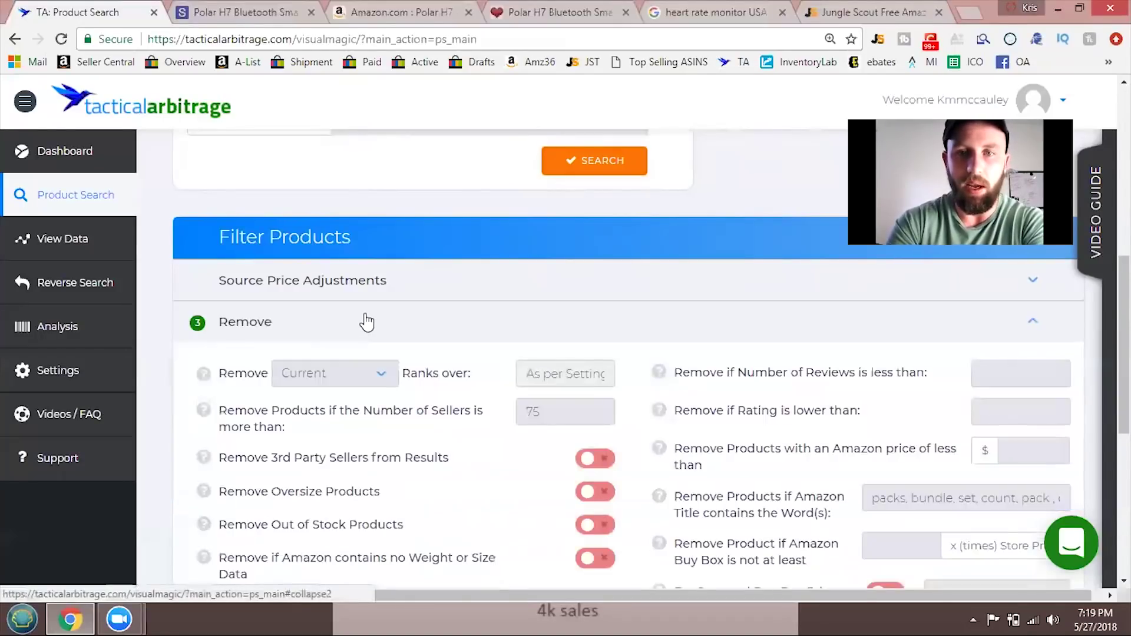
pyautogui.scroll(-3, 944, 343)
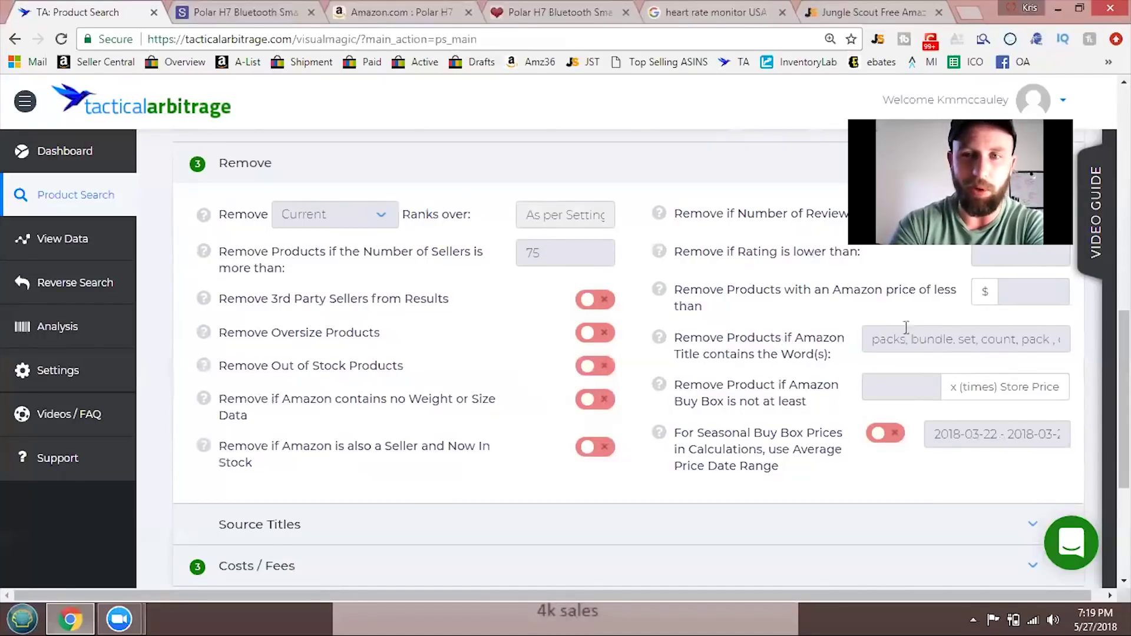
pyautogui.scroll(2, 569, 304)
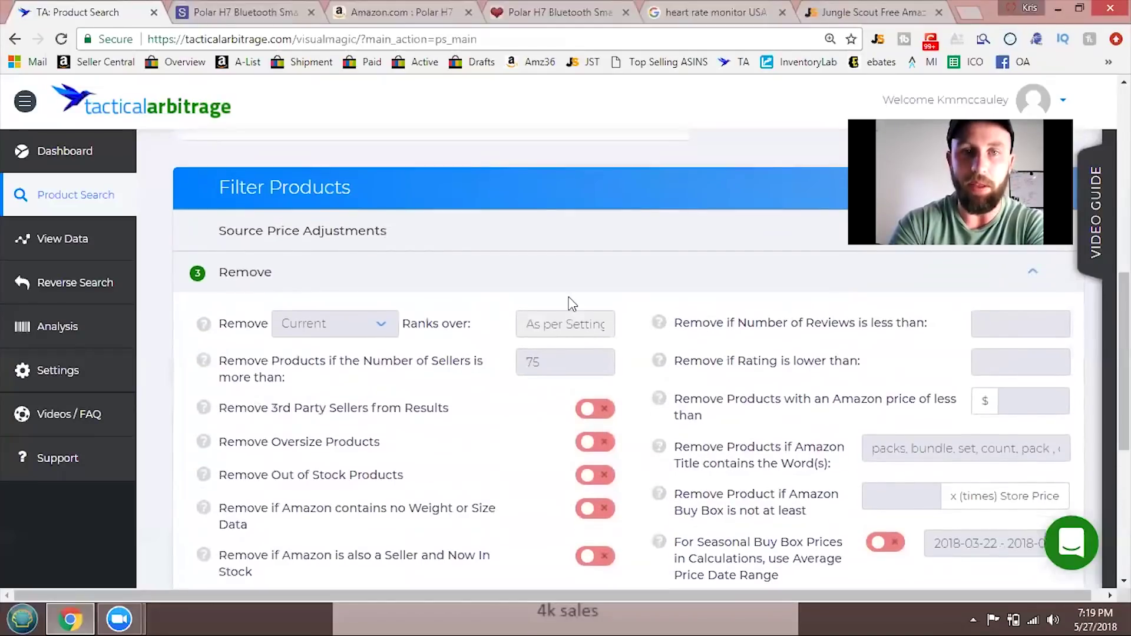
# Step: Set the first Store Price Reduction under Source Price Adjustments to 15%
pyautogui.click(536, 243)
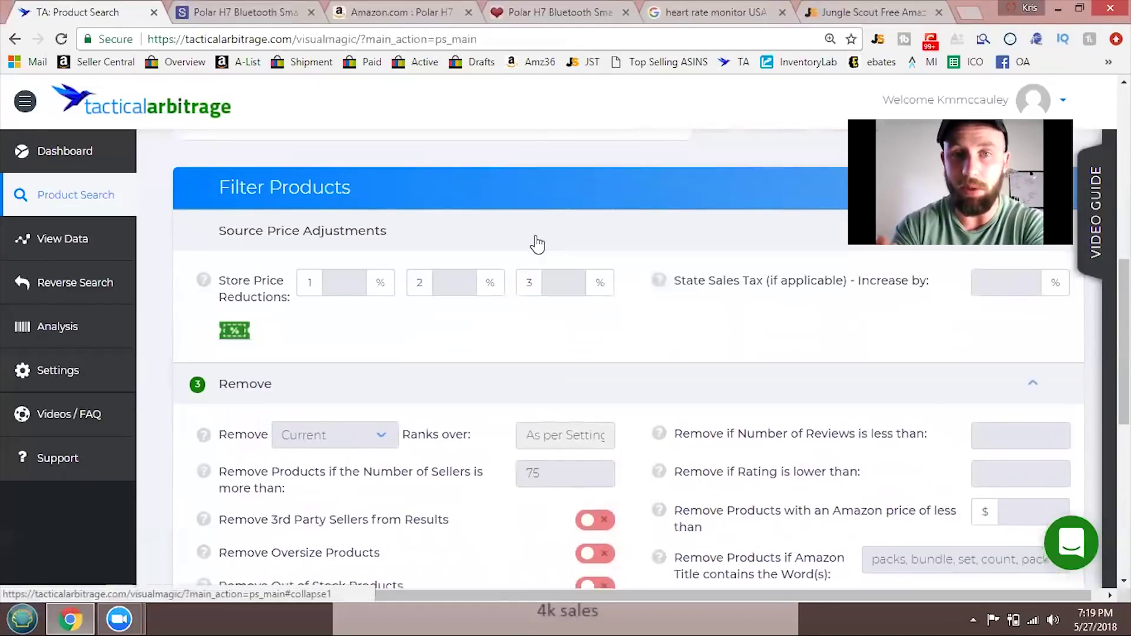
pyautogui.click(353, 281)
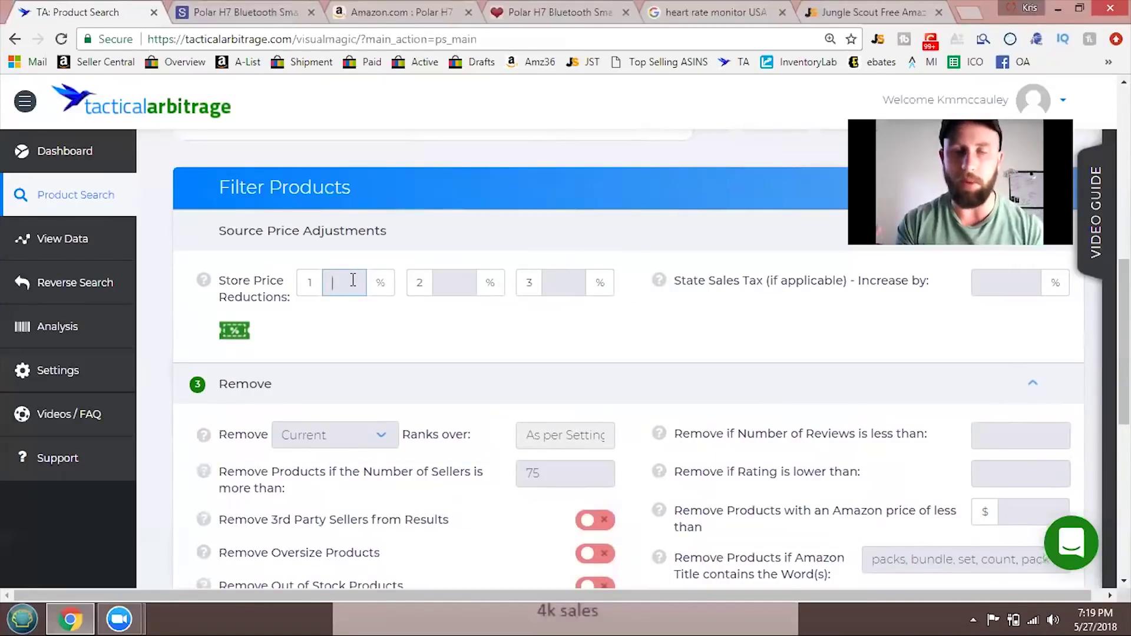
pyautogui.write('15')
pyautogui.scroll(-1, 353, 281)
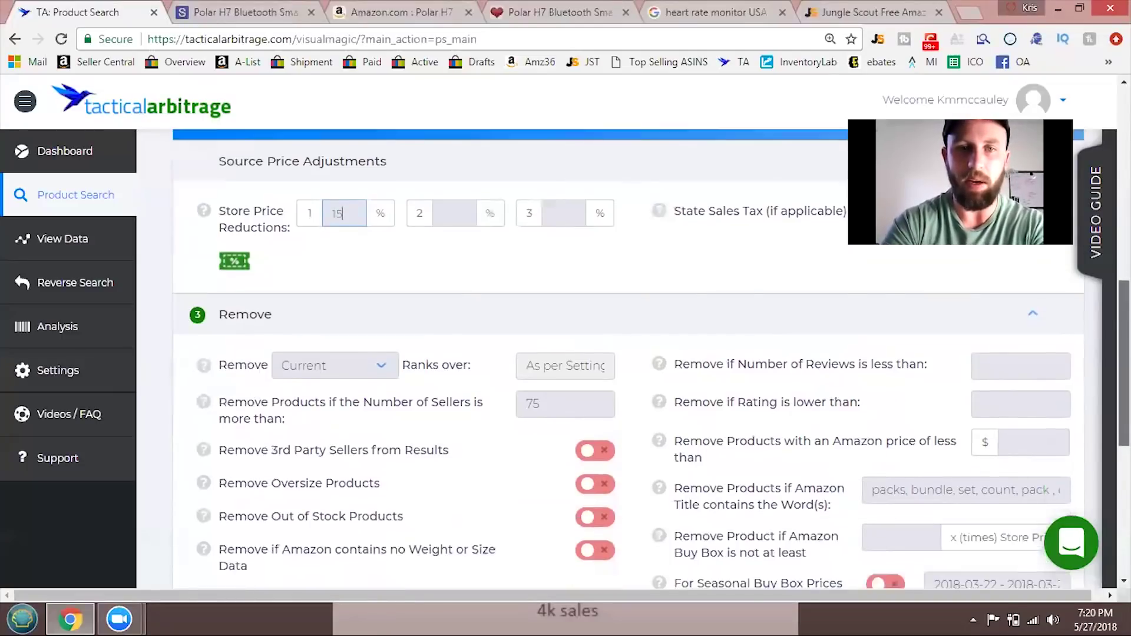
pyautogui.scroll(-4, 970, 444)
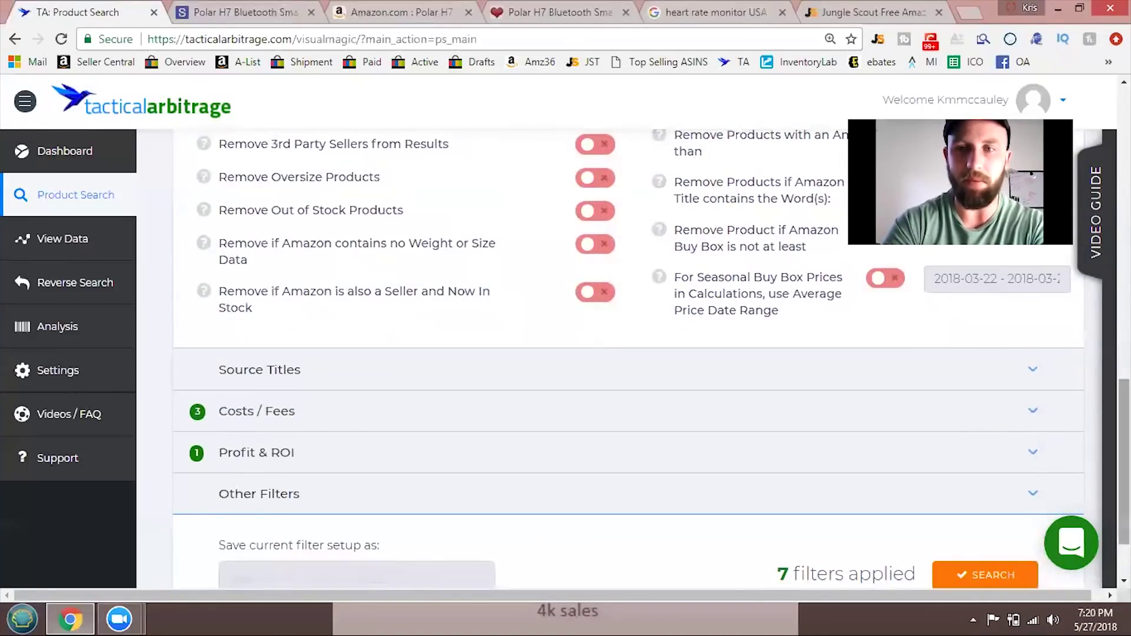
pyautogui.scroll(5, 847, 265)
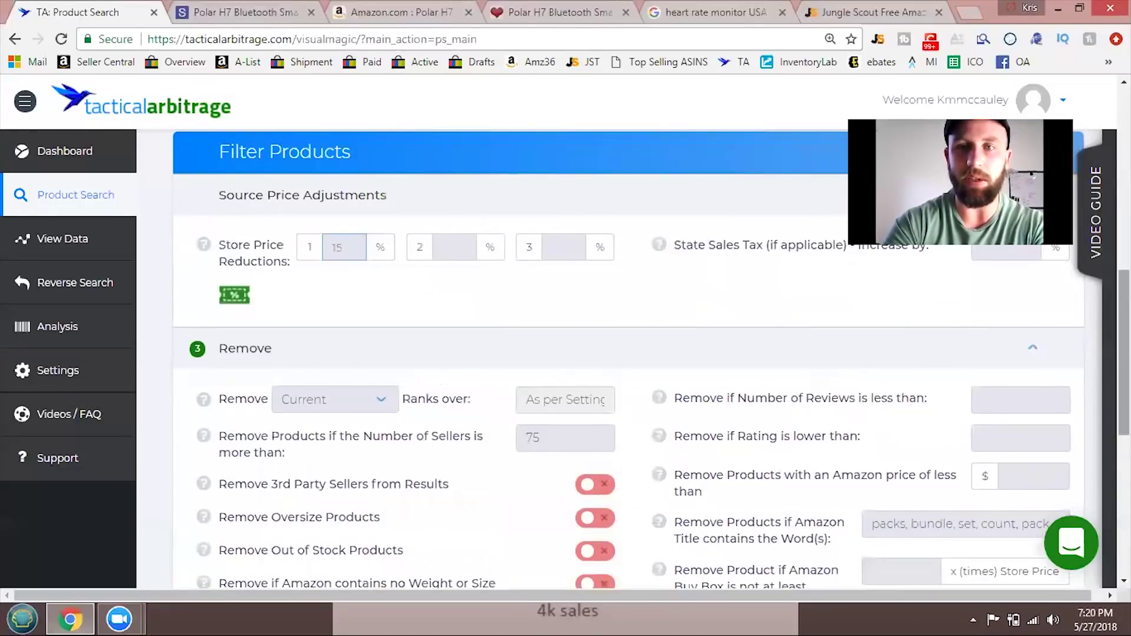
pyautogui.scroll(3, 589, 296)
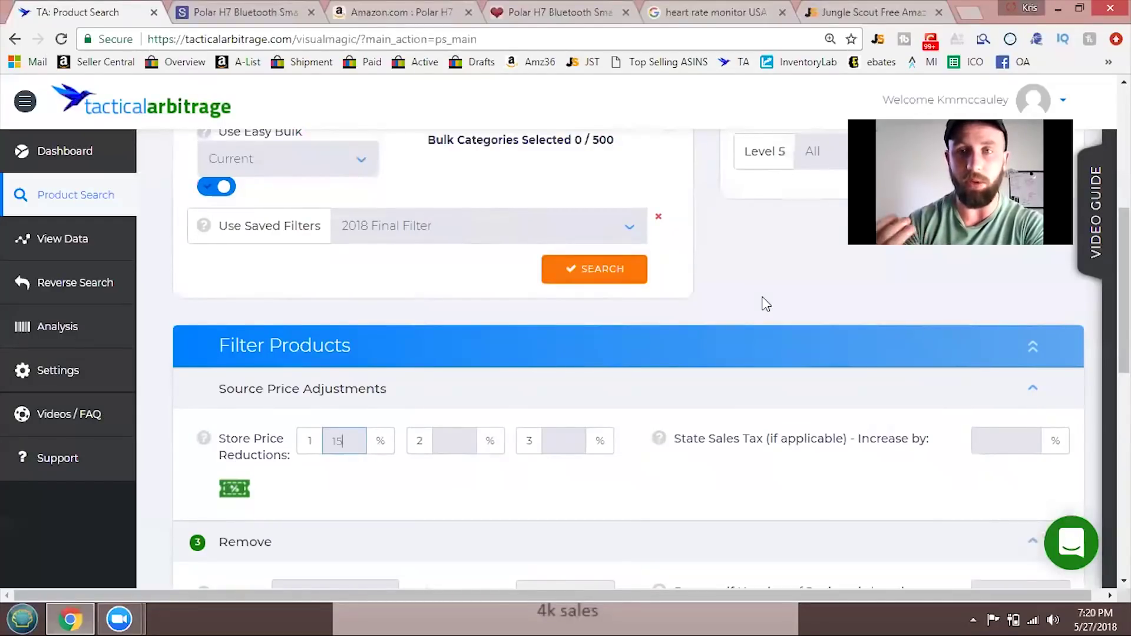
# Step: Open the View Data results in Tactical Arbitrage and sort the matched products by Gross ROI, highest first
pyautogui.click(85, 244)
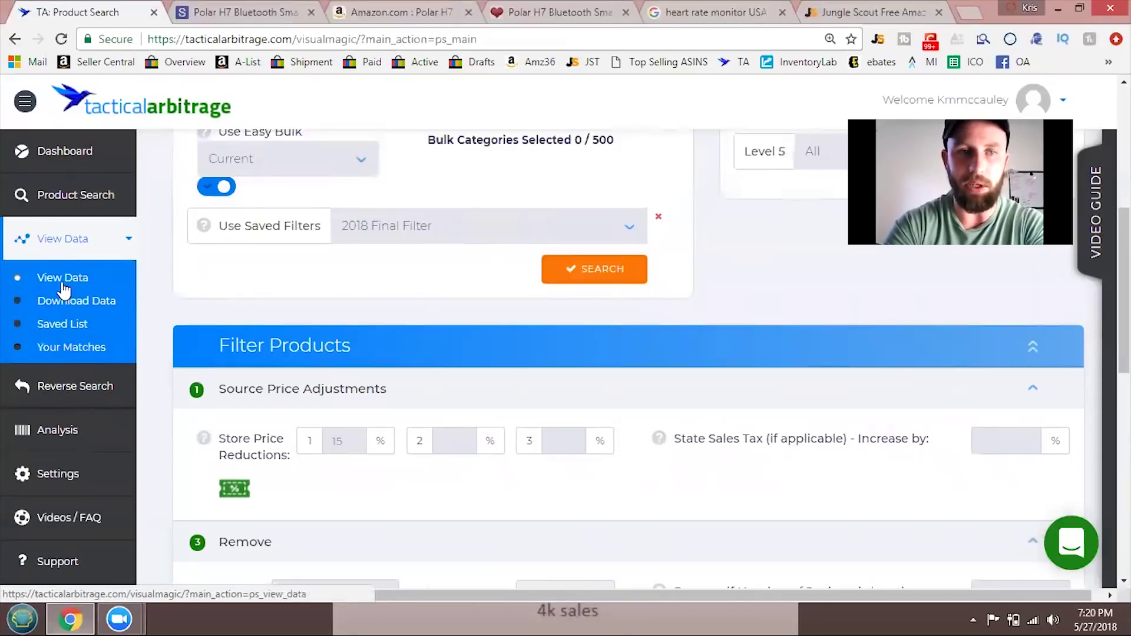
pyautogui.click(65, 288)
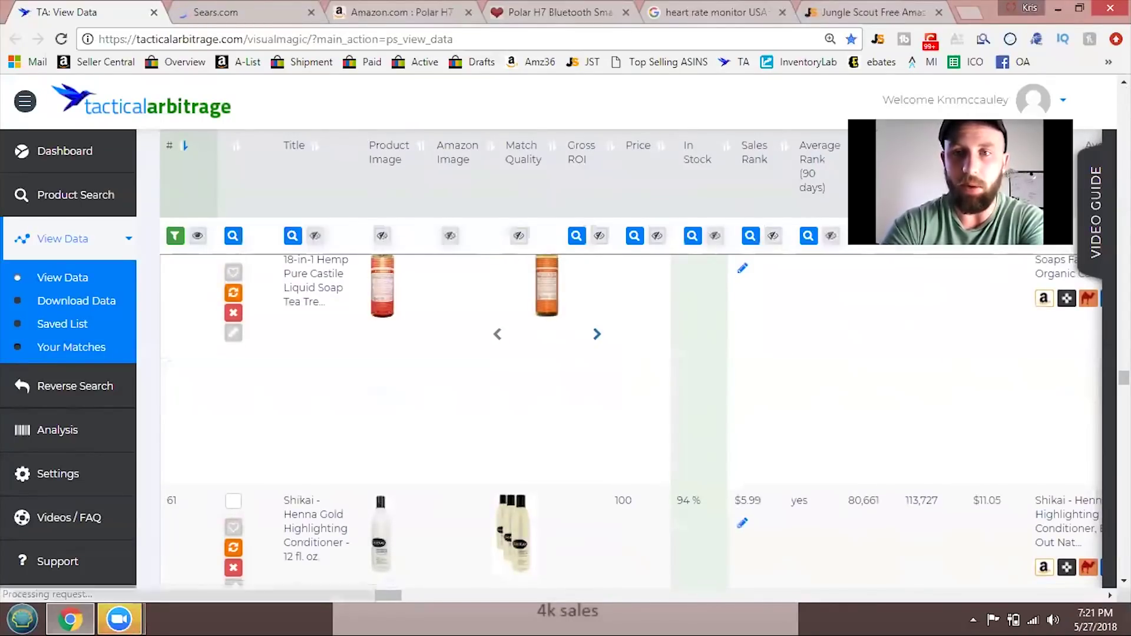
pyautogui.moveTo(1125, 377); pyautogui.dragTo(1124, 373)
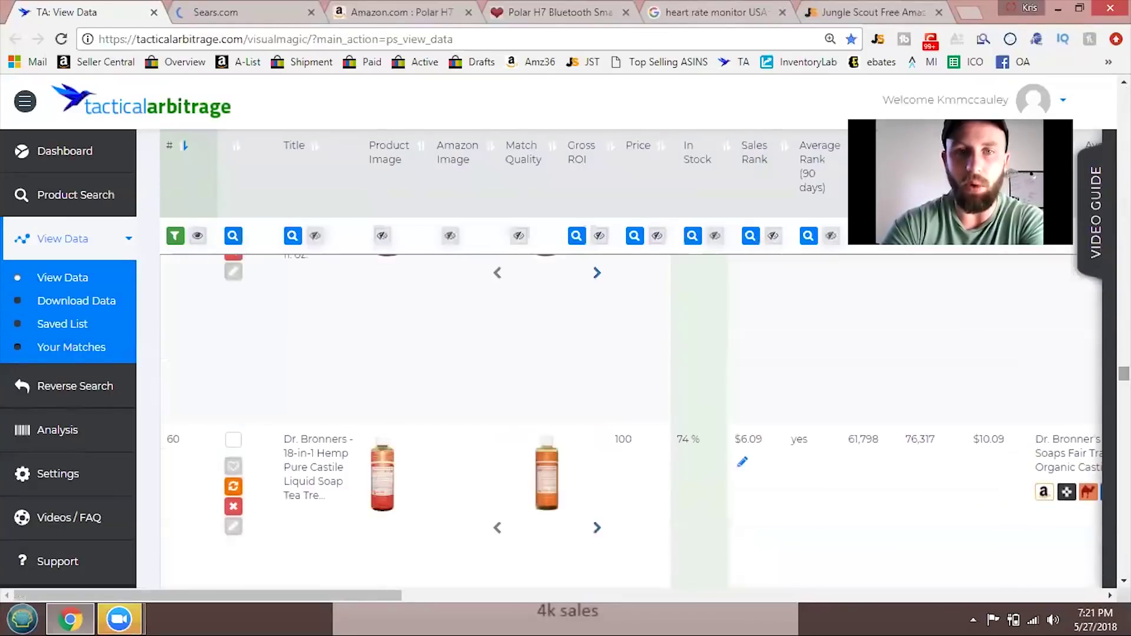
pyautogui.click(716, 236)
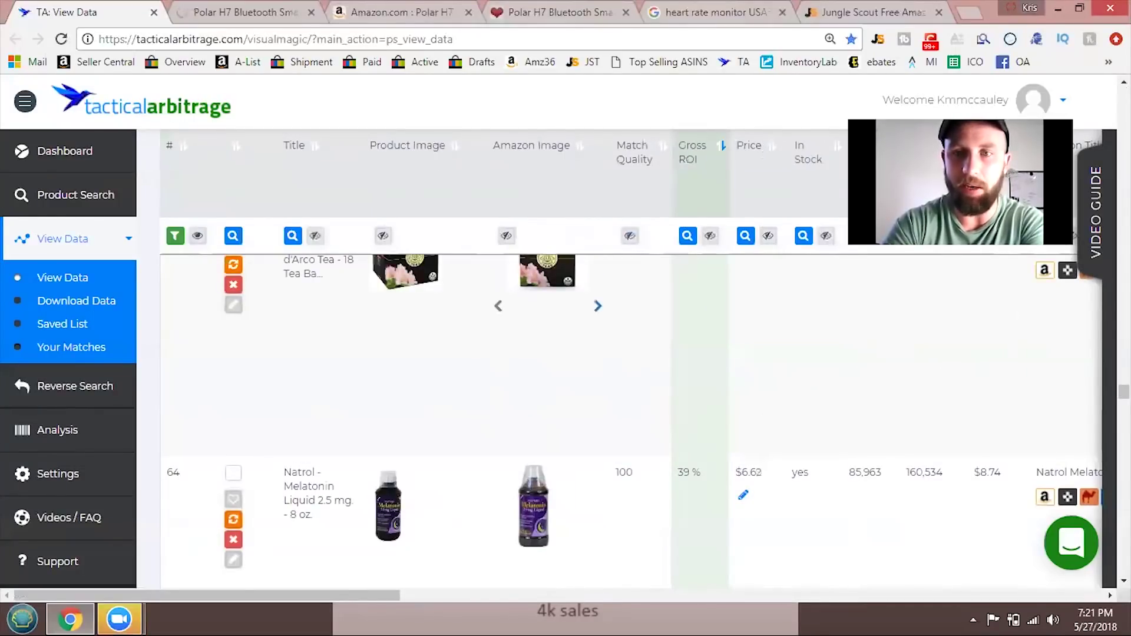
pyautogui.click(577, 144)
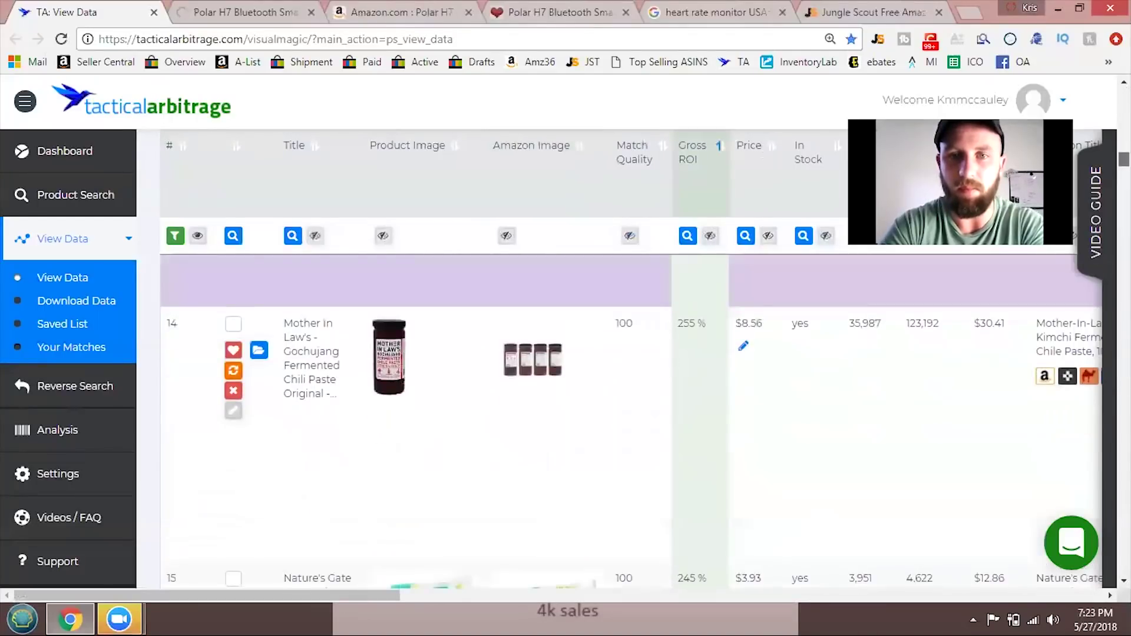
# Step: Examine the images, prices and sales ranks of the high-ROI product matches, with a brief look at the Jungle Scout sales estimator
pyautogui.scroll(-3, 631, 421)
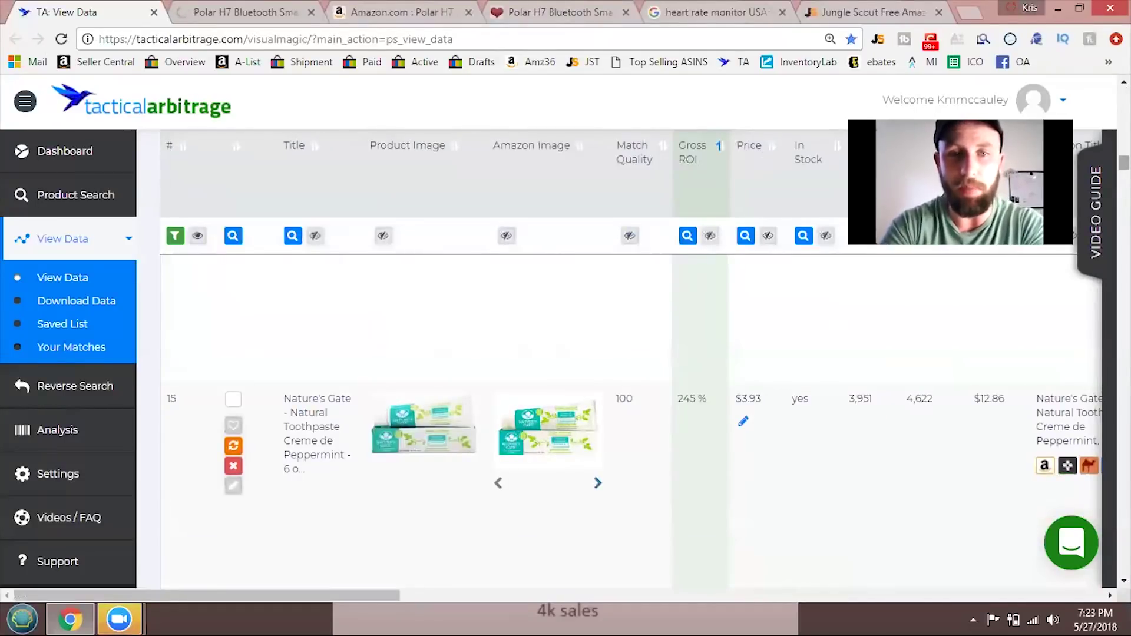
pyautogui.moveTo(488, 442)
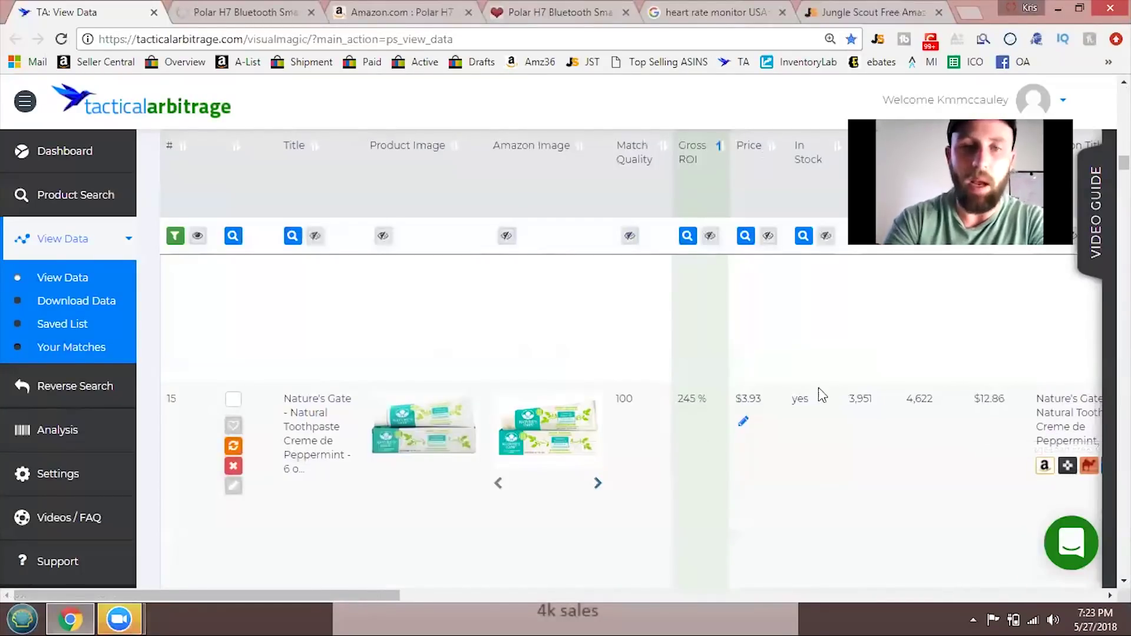
pyautogui.moveTo(420, 393)
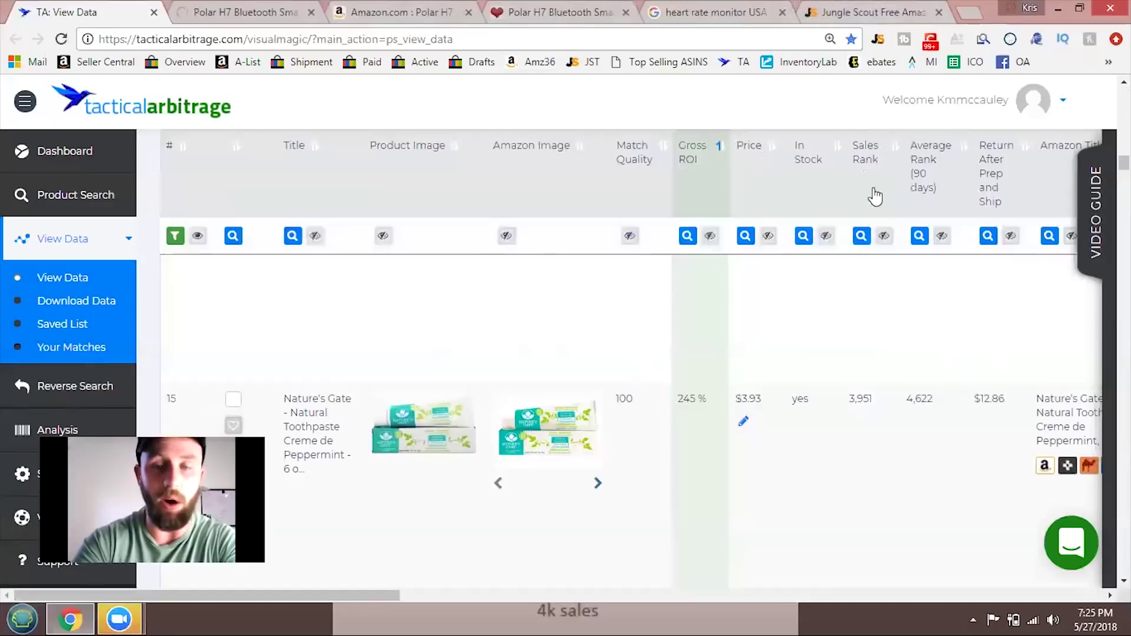
pyautogui.click(870, 10)
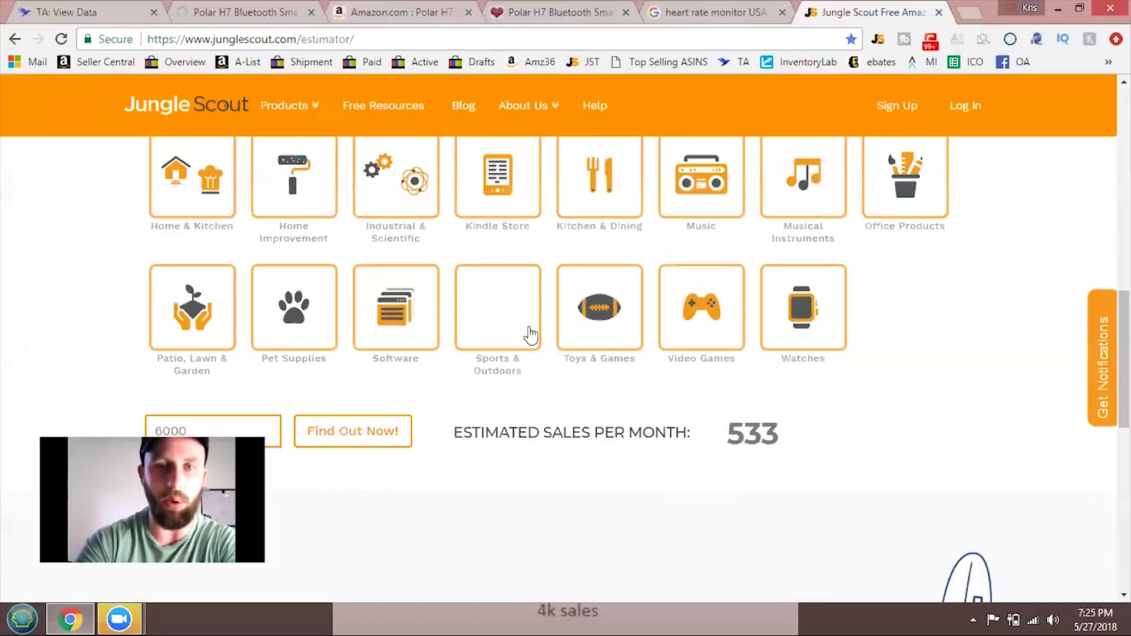
pyautogui.click(87, 8)
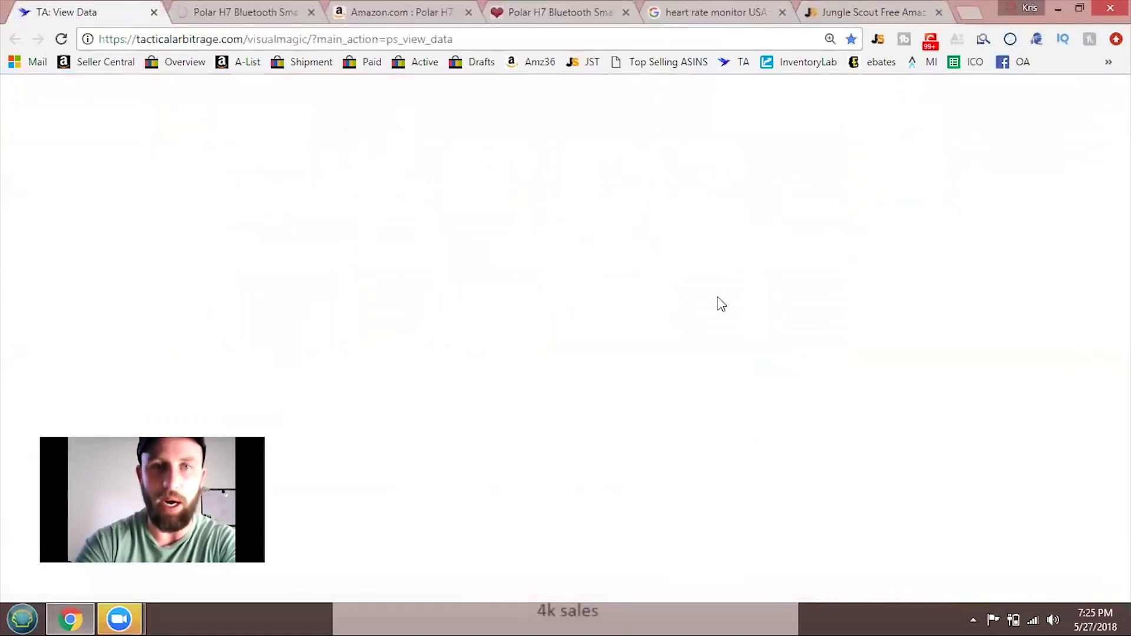
pyautogui.scroll(-5, 721, 304)
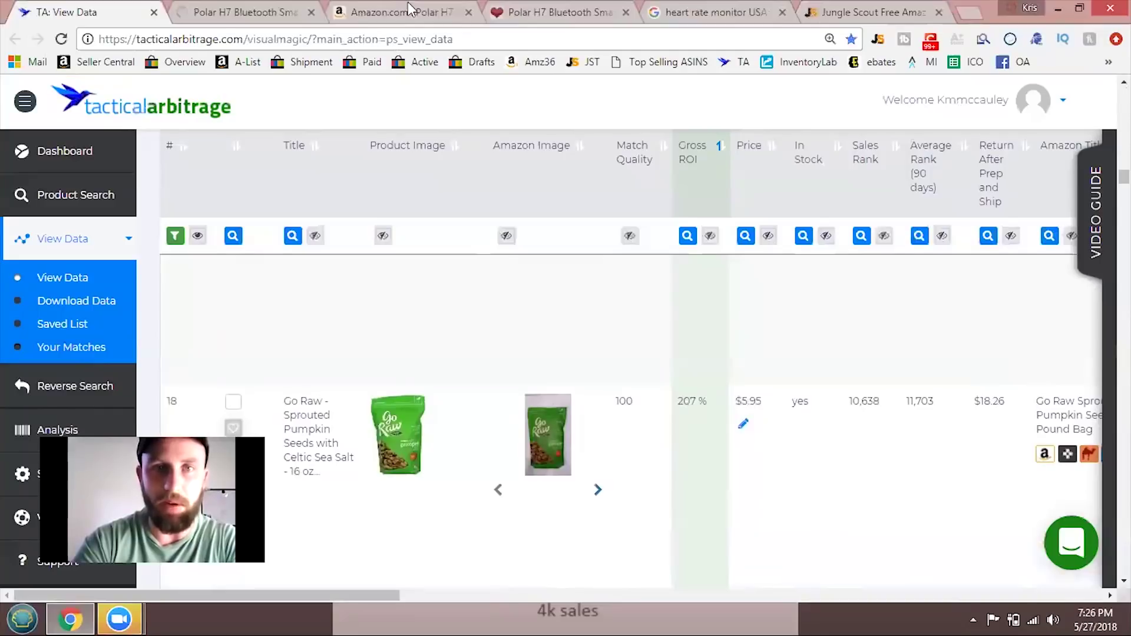
# Step: Copy the ASIN B00FZX9CW4 from the web address of the Polar H7 Amazon listing and return to the Tactical Arbitrage results
pyautogui.click(407, 12)
pyautogui.doubleClick(337, 39)
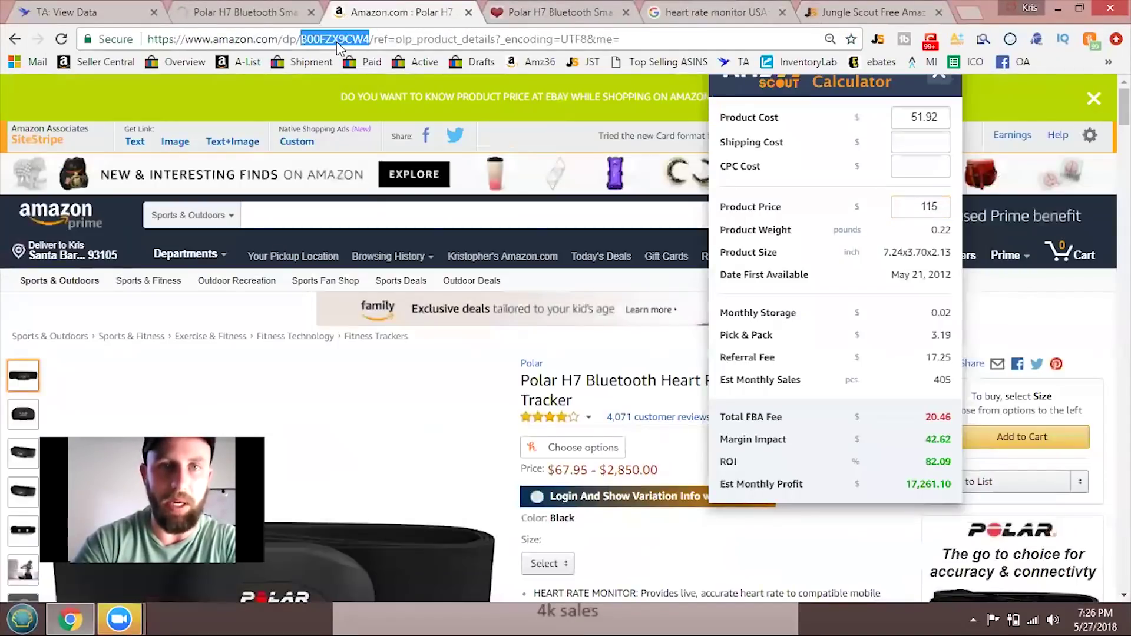
pyautogui.rightClick(337, 42)
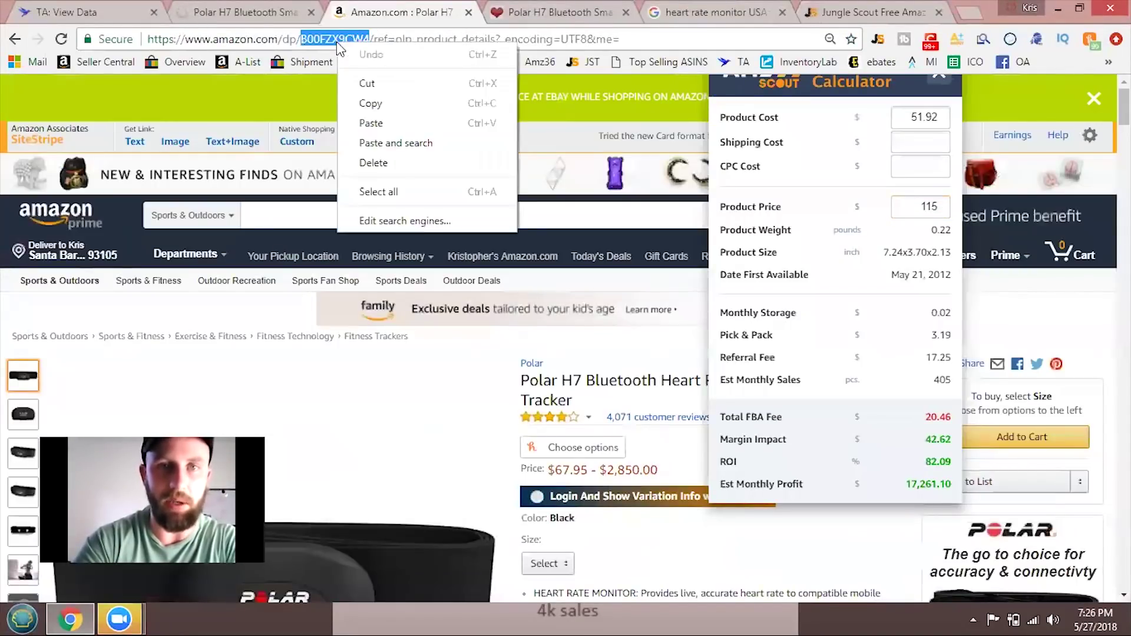
pyautogui.click(381, 106)
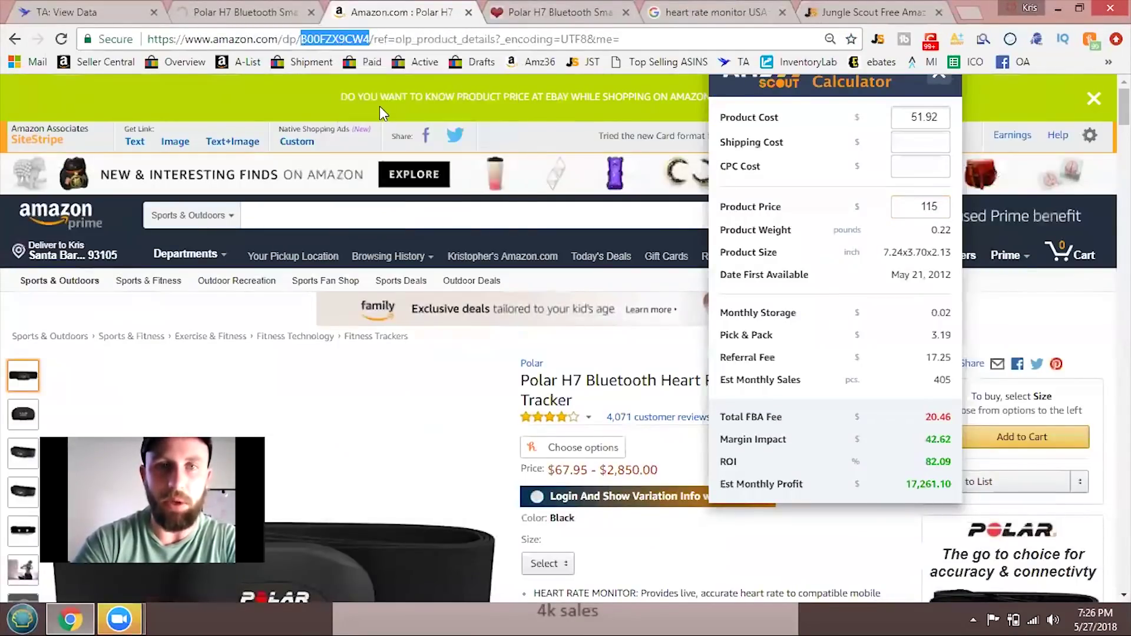
pyautogui.click(113, 8)
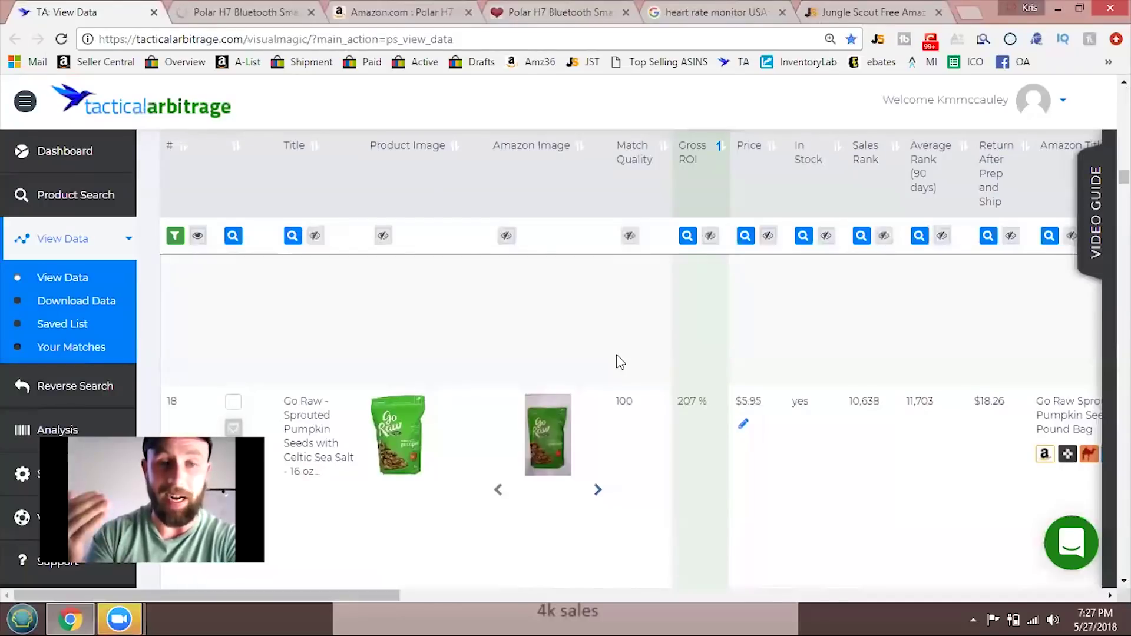
# Step: Close the Polar H7 product page on Sears and switch to the Heart Rate Monitors USA page
pyautogui.click(276, 11)
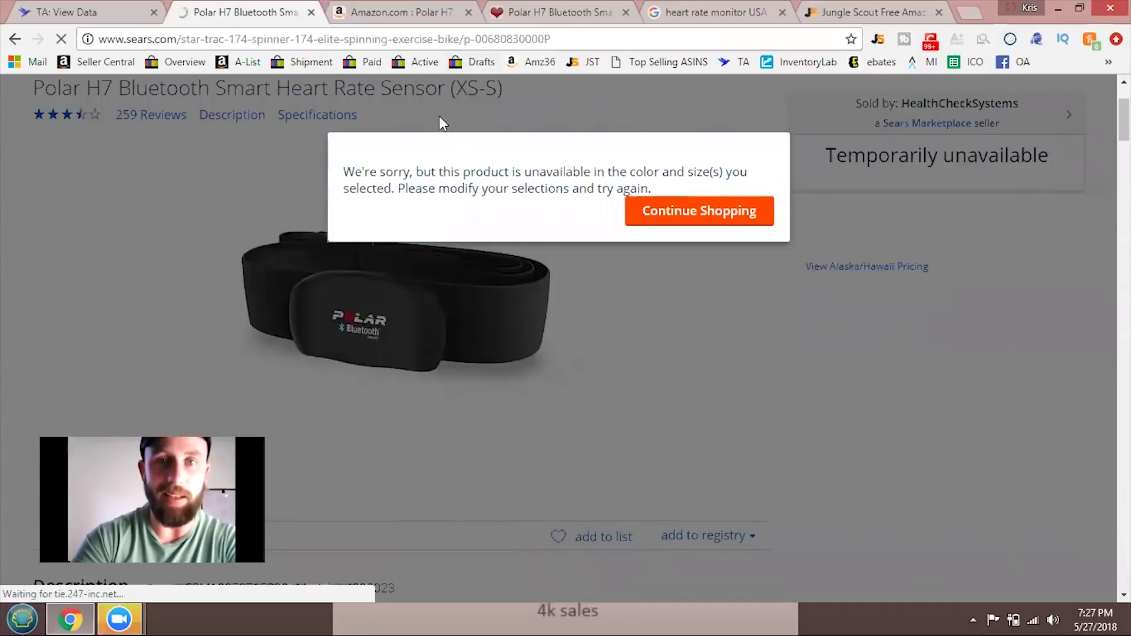
pyautogui.hotkey('ctrl', 'w')
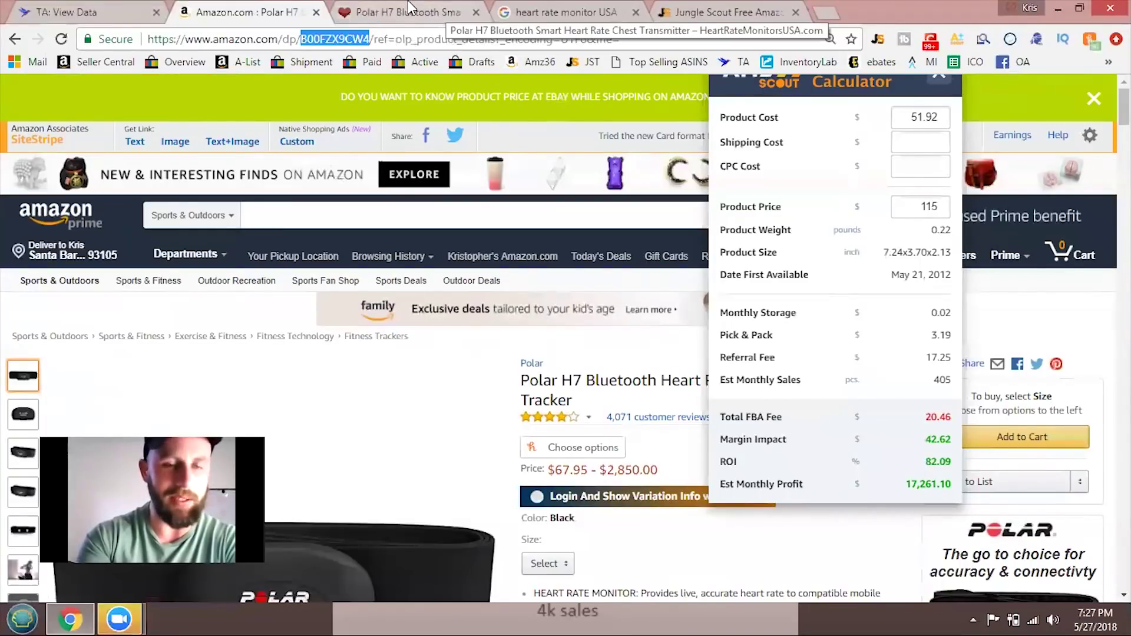
pyautogui.click(411, 11)
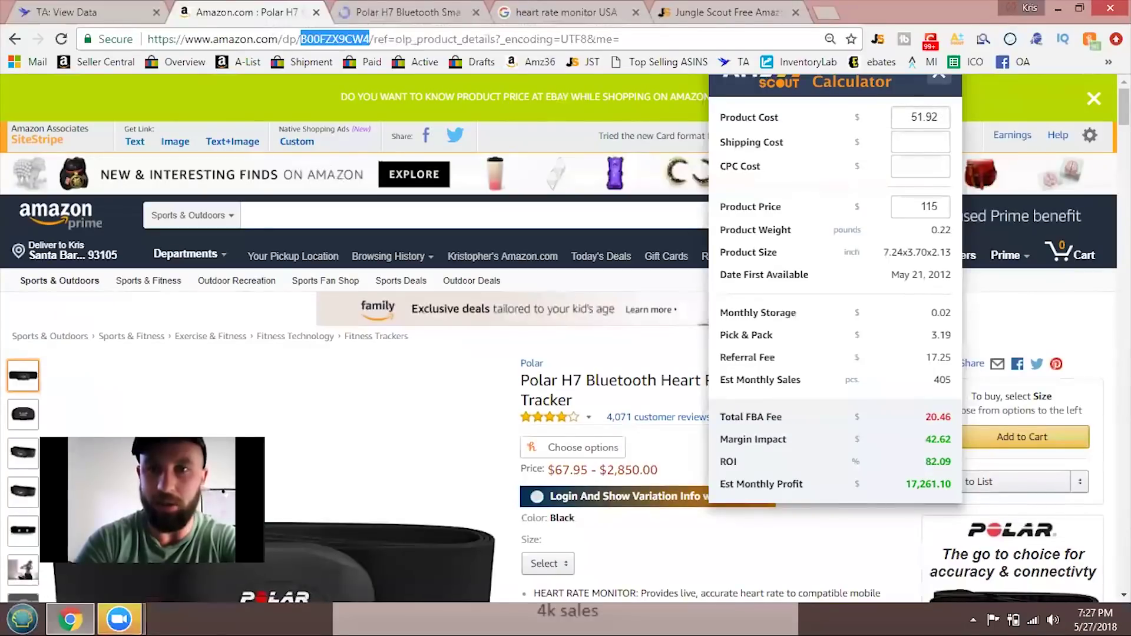
# Step: Select the X-Small/Small size on the Polar H7 Amazon listing and inspect its recent price and sales rank history
pyautogui.scroll(-3, 450, 233)
pyautogui.click(539, 350)
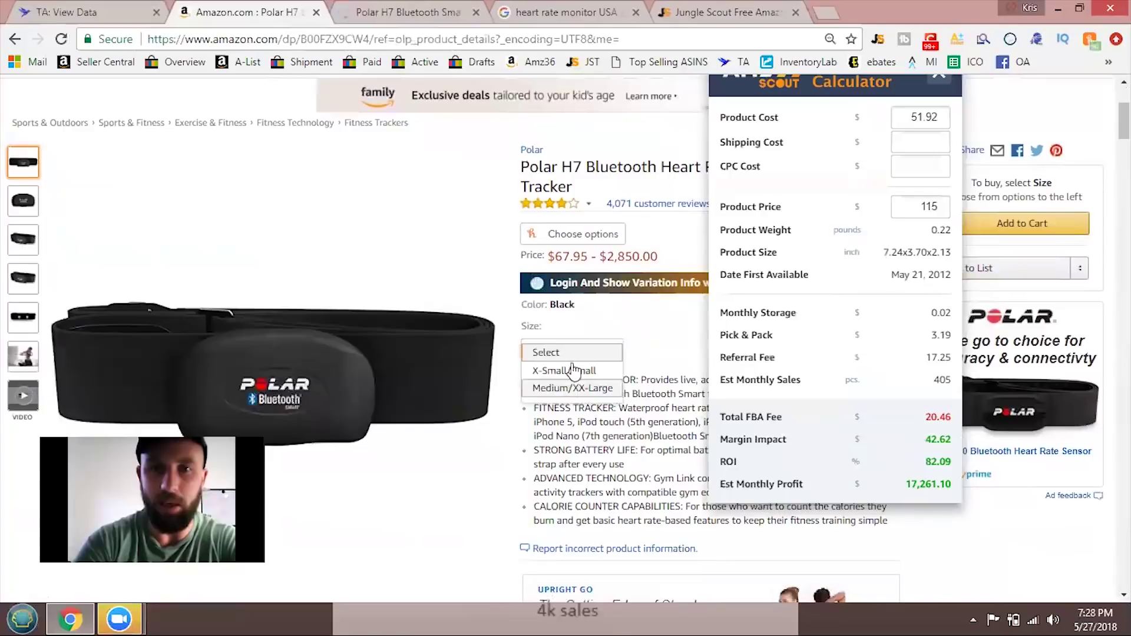
pyautogui.click(564, 371)
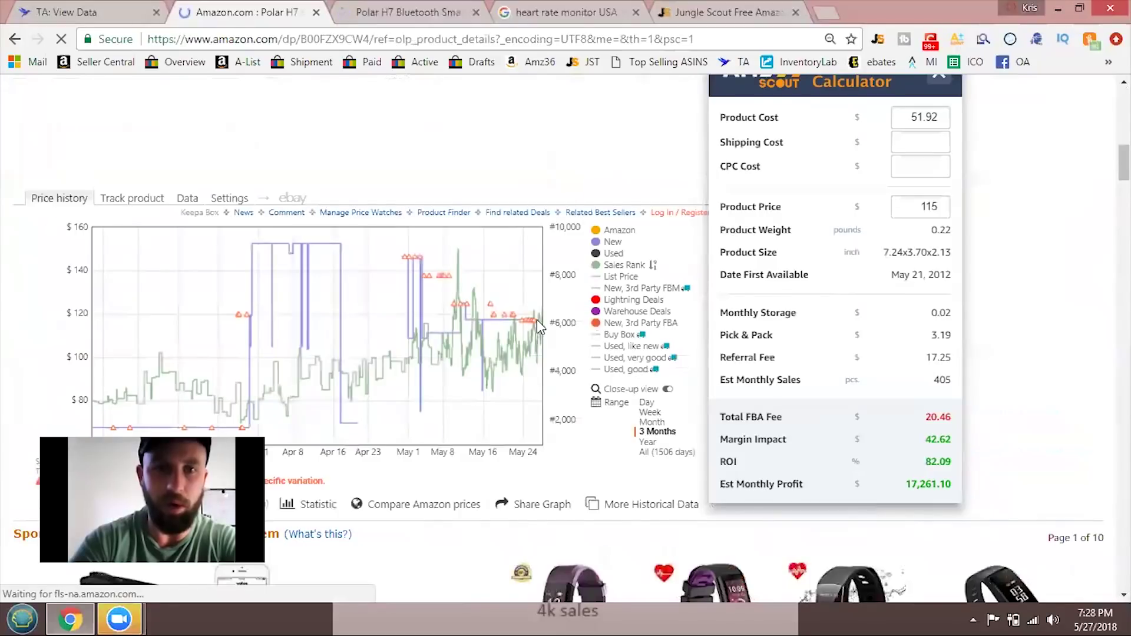
pyautogui.moveTo(535, 319)
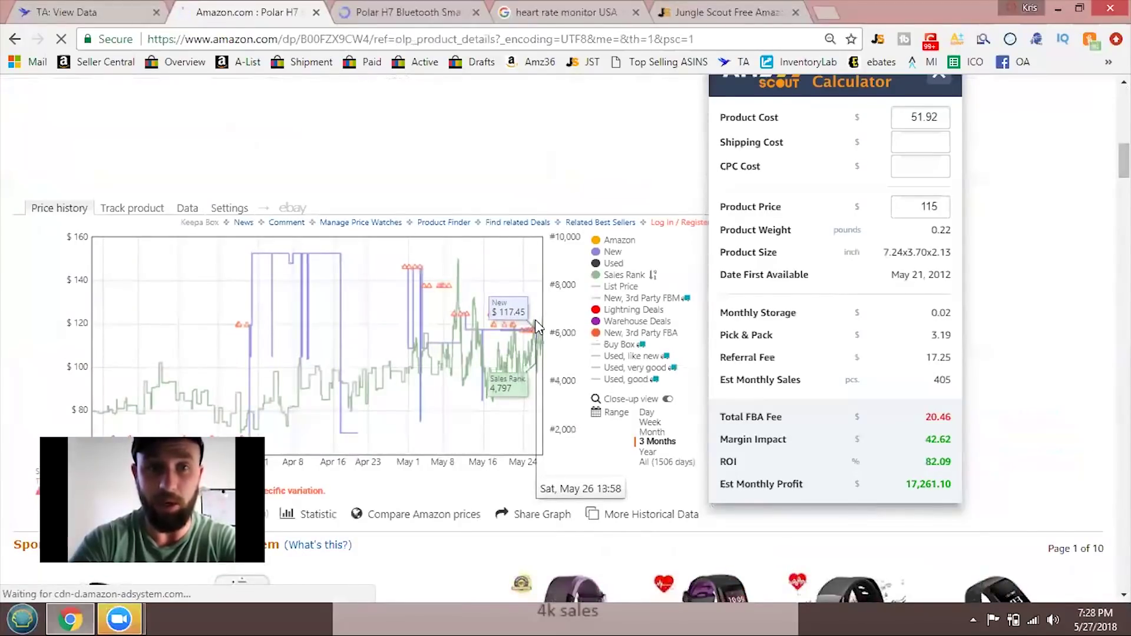
# Step: Estimate monthly sales for rank 6000 in Sports & Outdoors with the Jungle Scout estimator, and close the estimator page
pyautogui.click(710, 13)
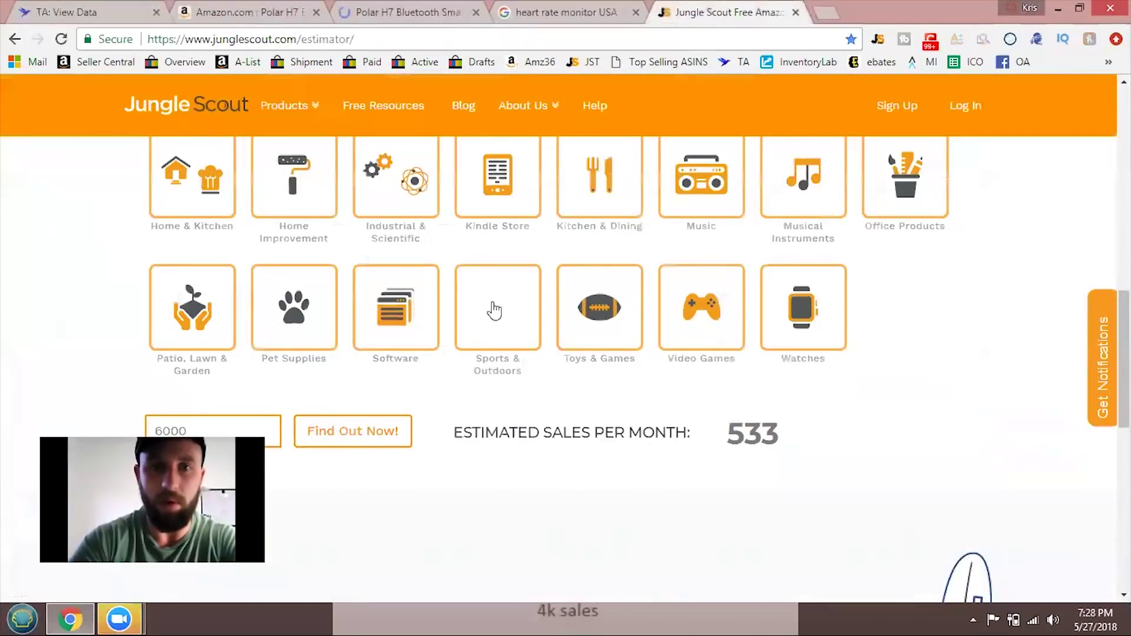
pyautogui.click(494, 311)
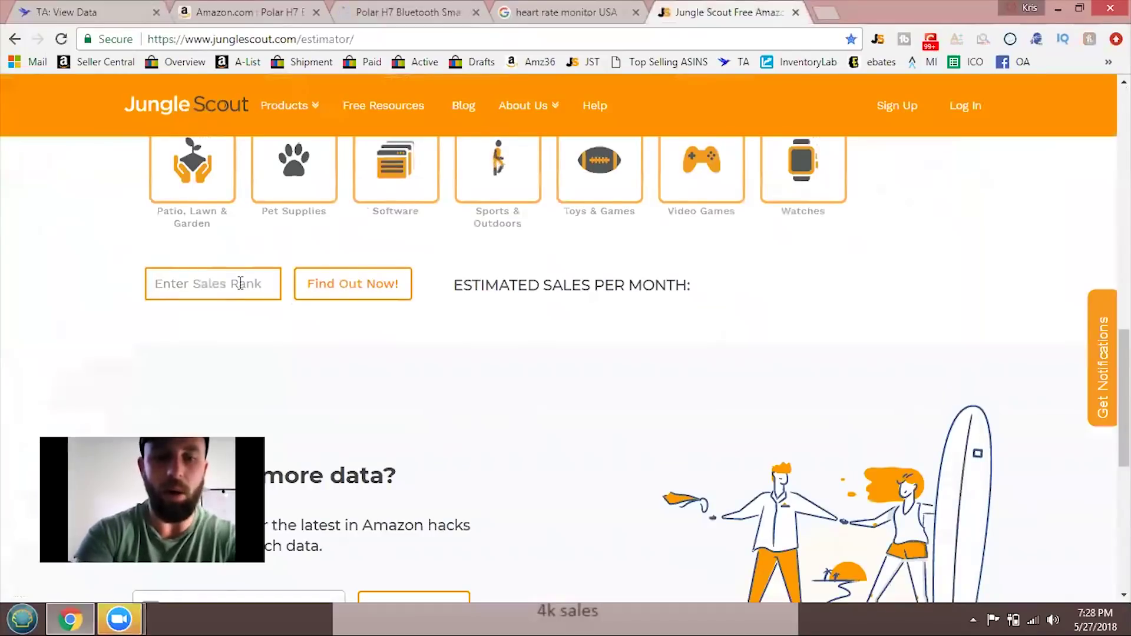
pyautogui.click(240, 283)
pyautogui.write('6000')
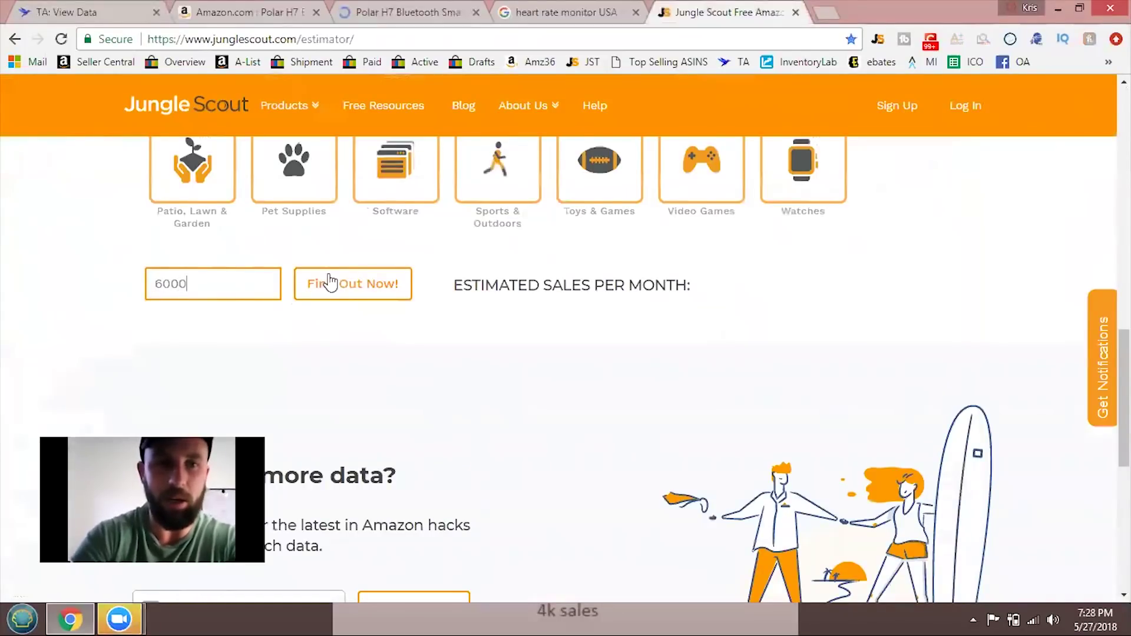
pyautogui.click(344, 298)
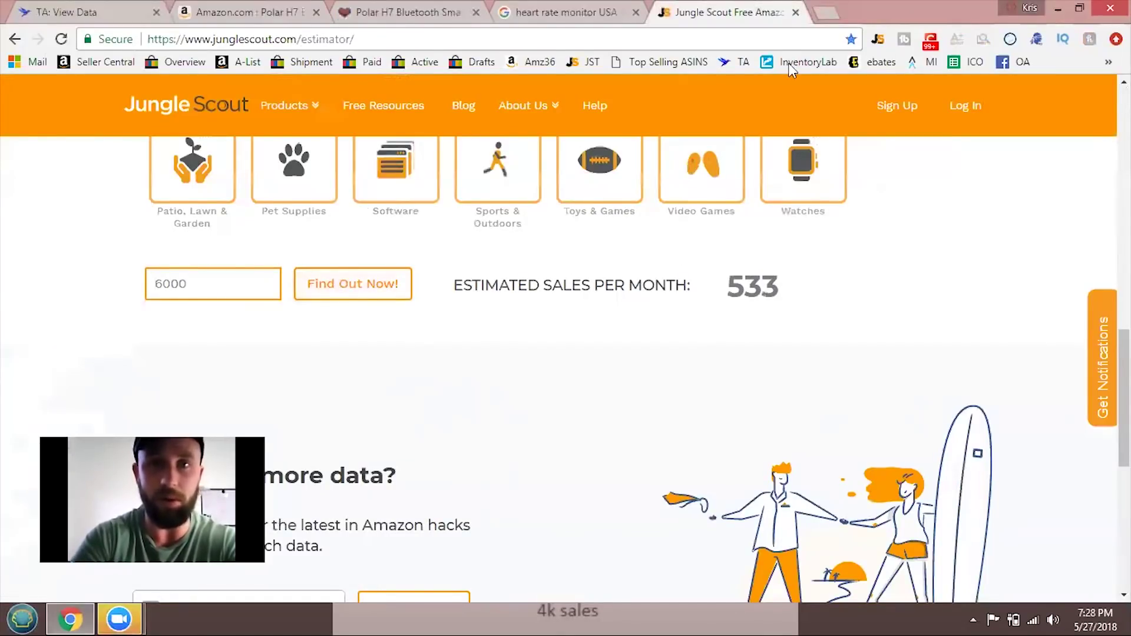
pyautogui.click(795, 13)
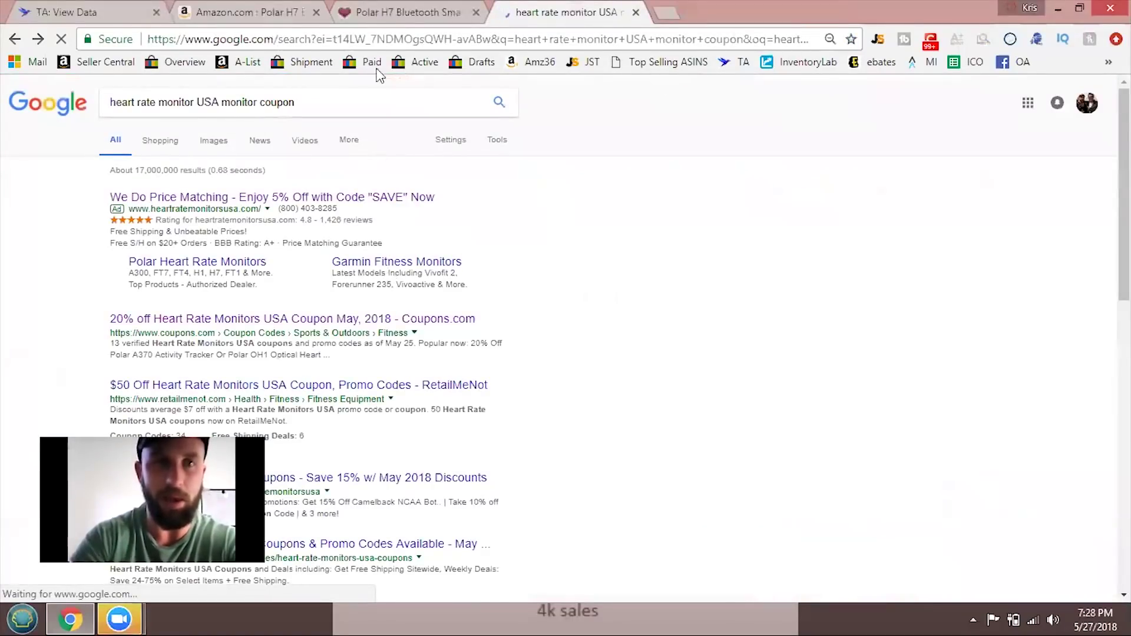
# Step: Check the Polar H7 price and shipping terms on the Heart Rate Monitors USA product page
pyautogui.click(383, 9)
pyautogui.click(534, 8)
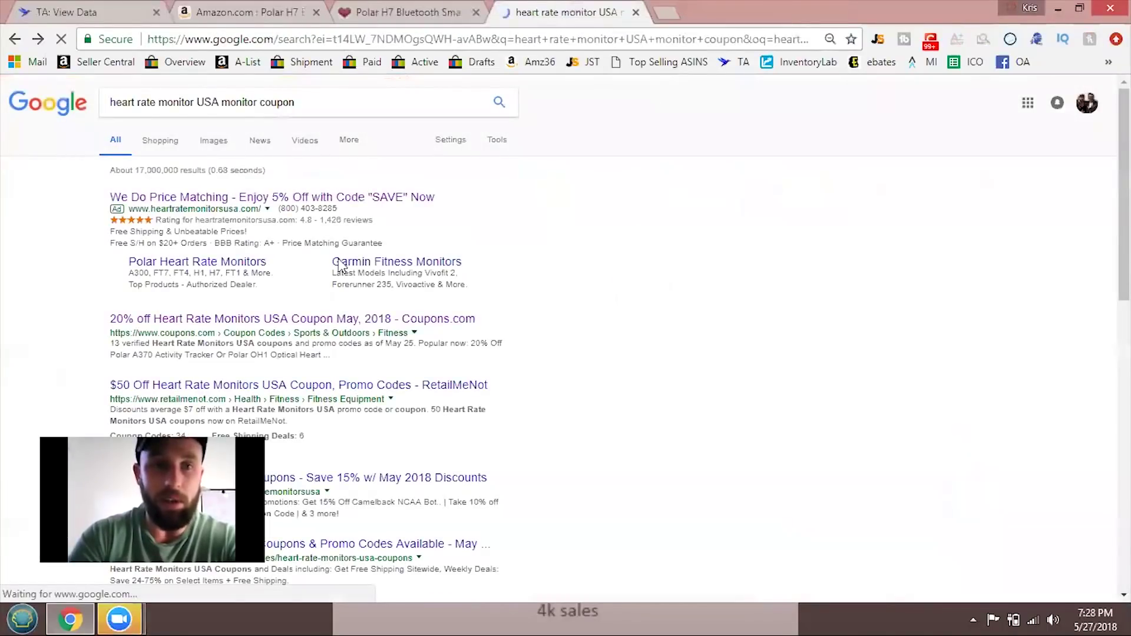
pyautogui.click(448, 11)
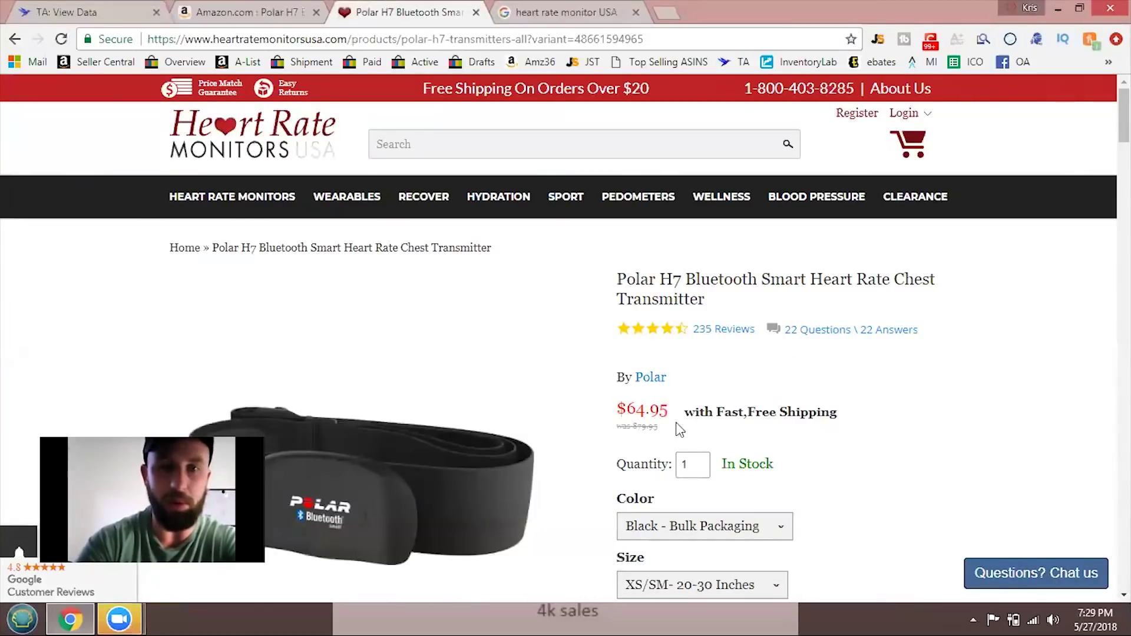
# Step: Review the product cost, fees and ROI in the profit calculator beside the Polar H7 Amazon listing's price history
pyautogui.click(268, 12)
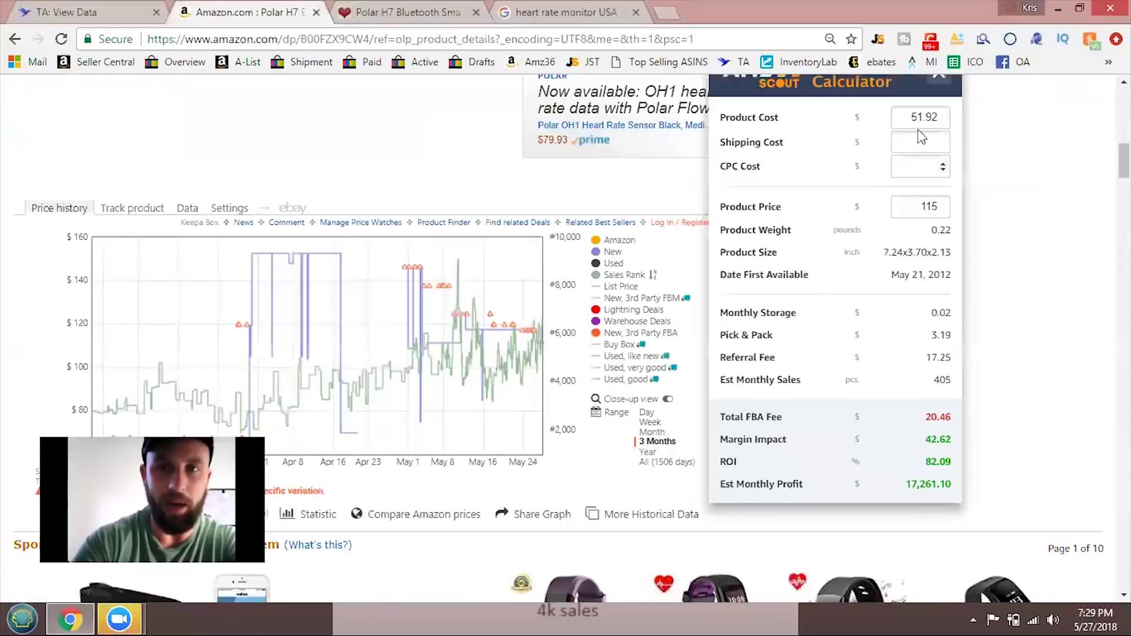
pyautogui.scroll(1, 1124, 159)
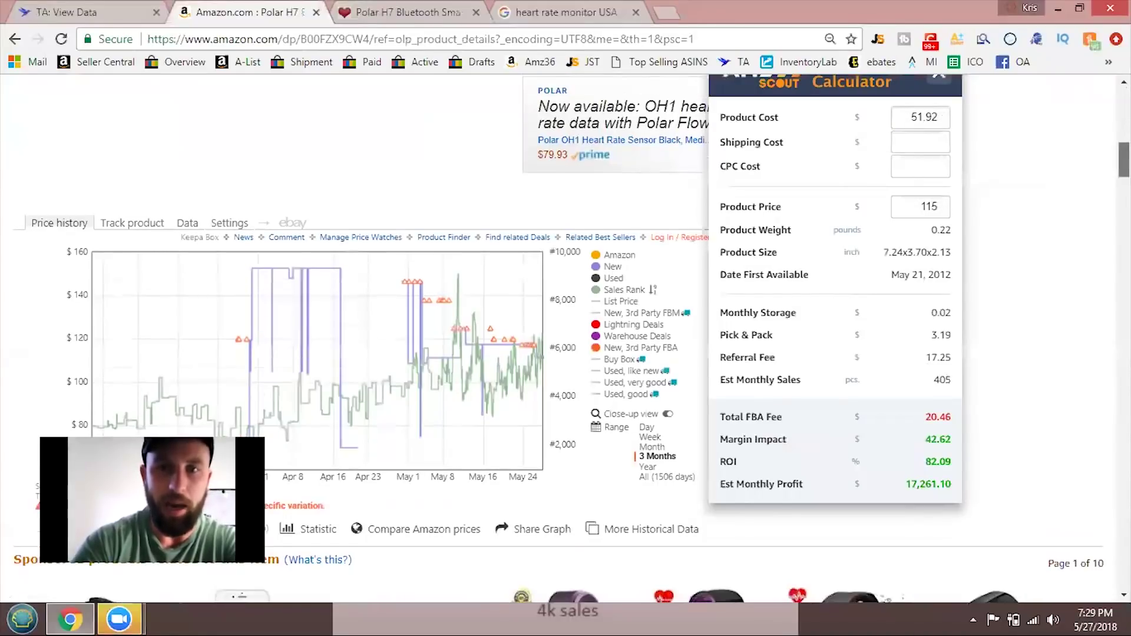
pyautogui.scroll(-3, 937, 209)
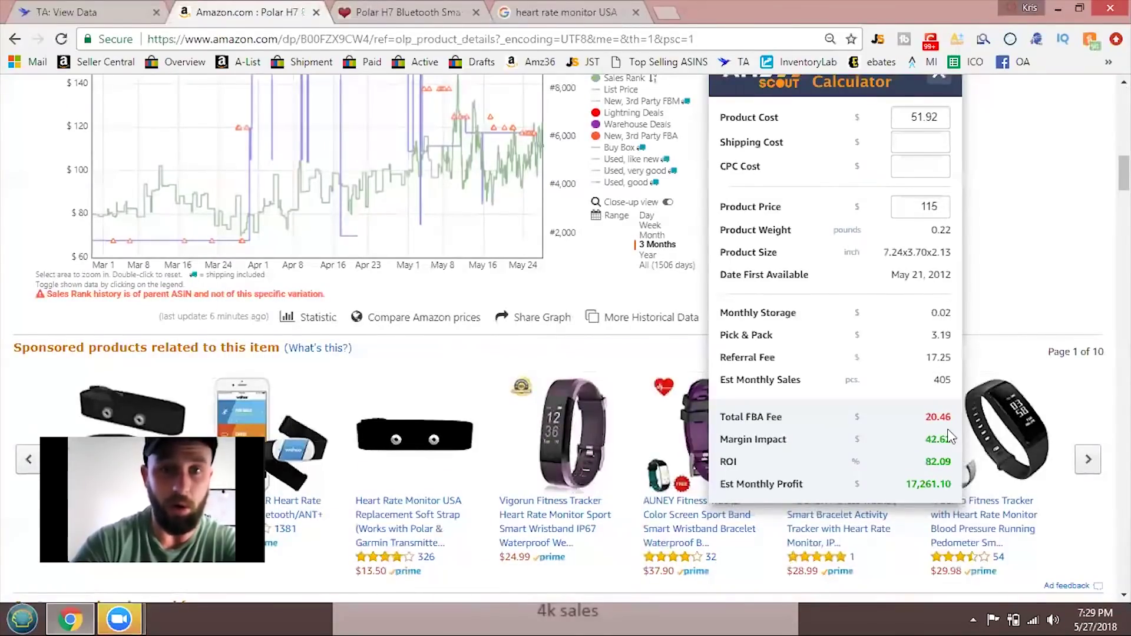
# Step: Open the list of new offers for the X-Small/Small Polar H7 on Amazon
pyautogui.scroll(2, 510, 241)
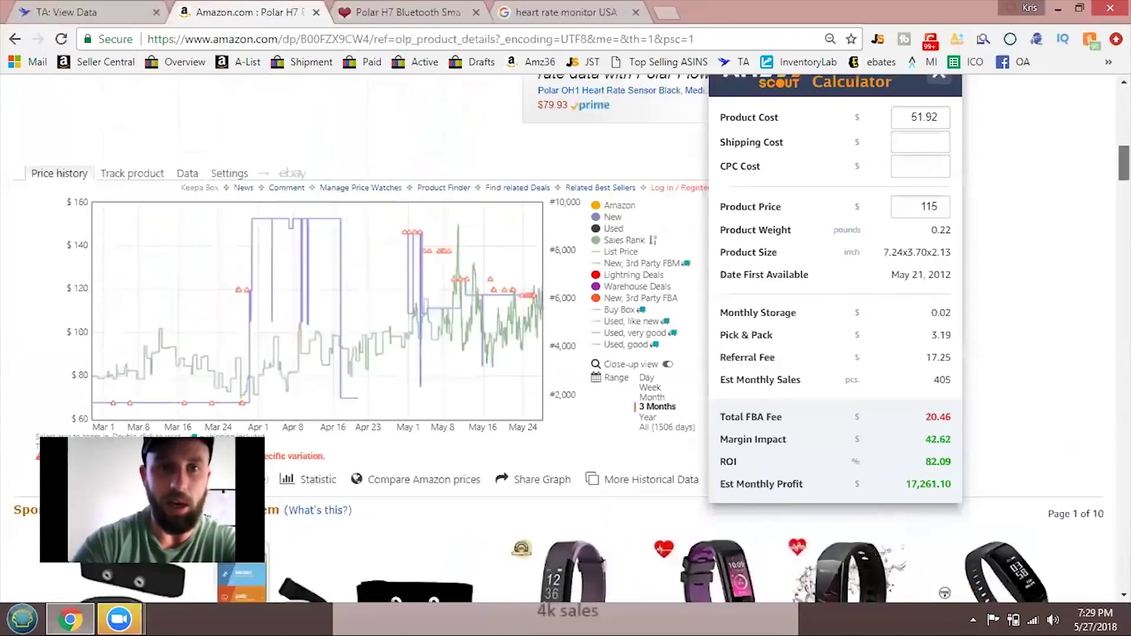
pyautogui.scroll(1, 360, 330)
pyautogui.scroll(2, 359, 330)
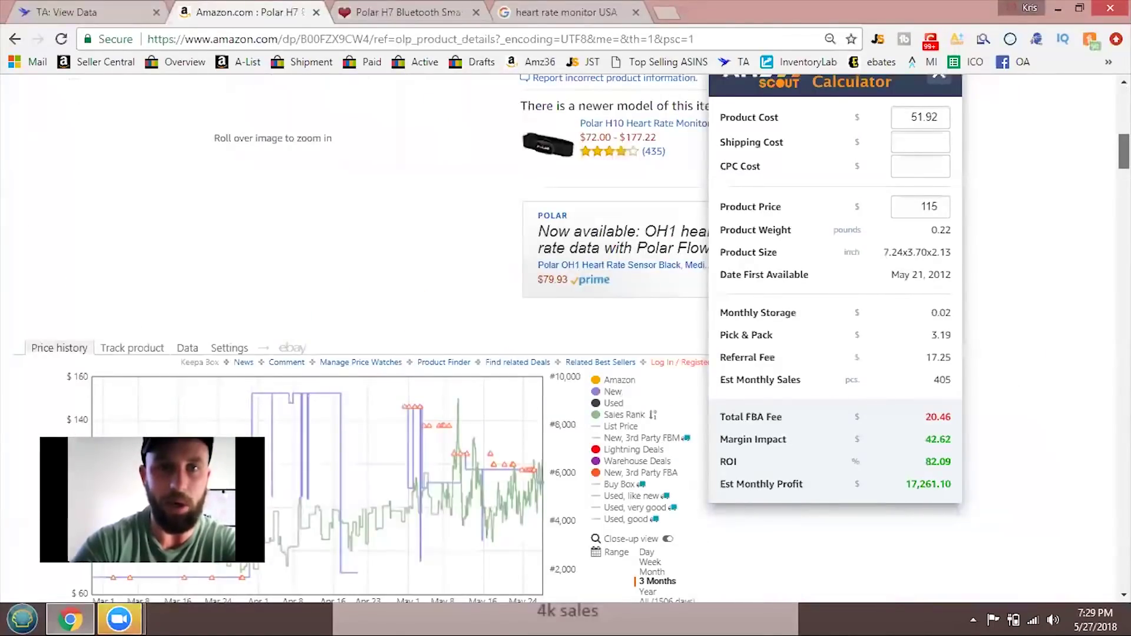
pyautogui.scroll(1, 360, 330)
pyautogui.scroll(-1, 360, 330)
pyautogui.scroll(2, 539, 121)
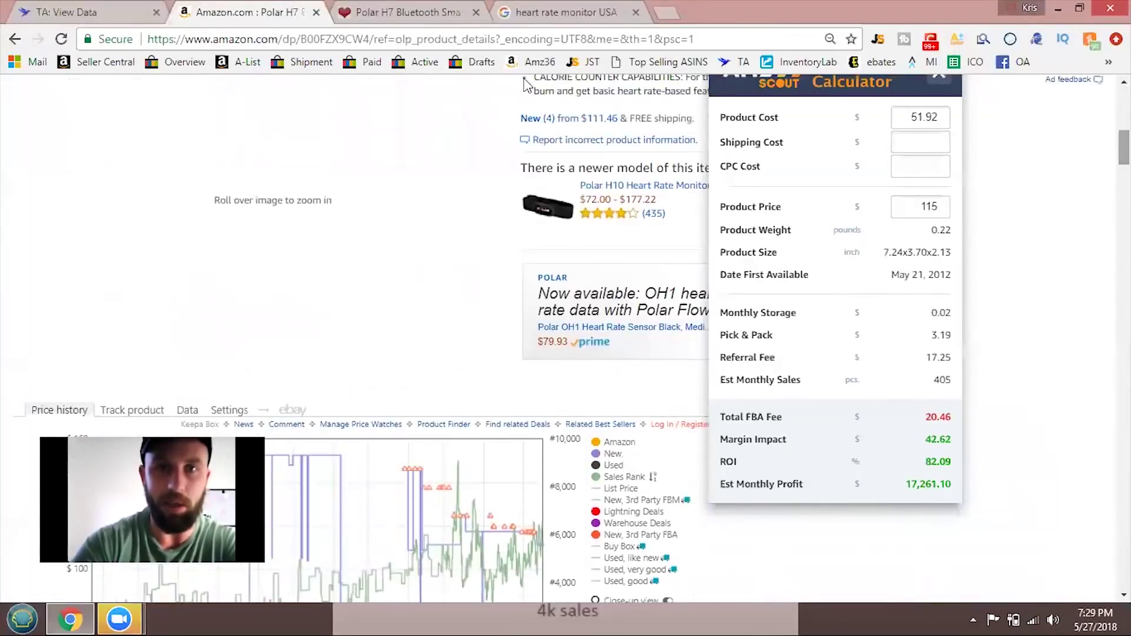
pyautogui.click(541, 119)
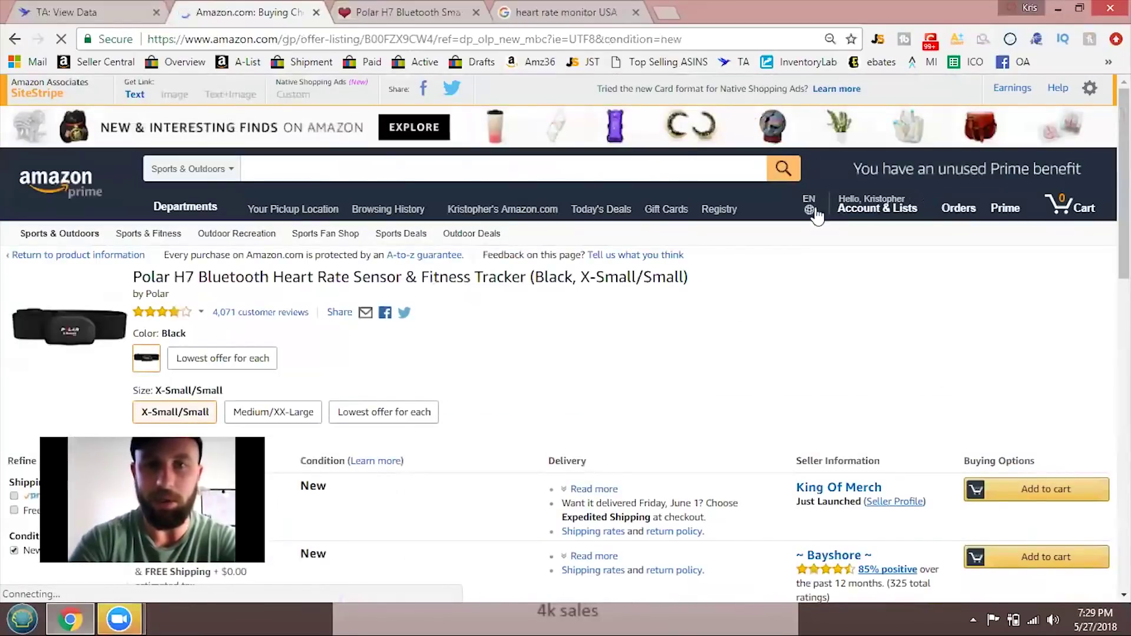
# Step: Review the competing new offers and the Keepa price history for the X-Small/Small Polar H7
pyautogui.scroll(-5, 541, 121)
pyautogui.scroll(-1, 81, 429)
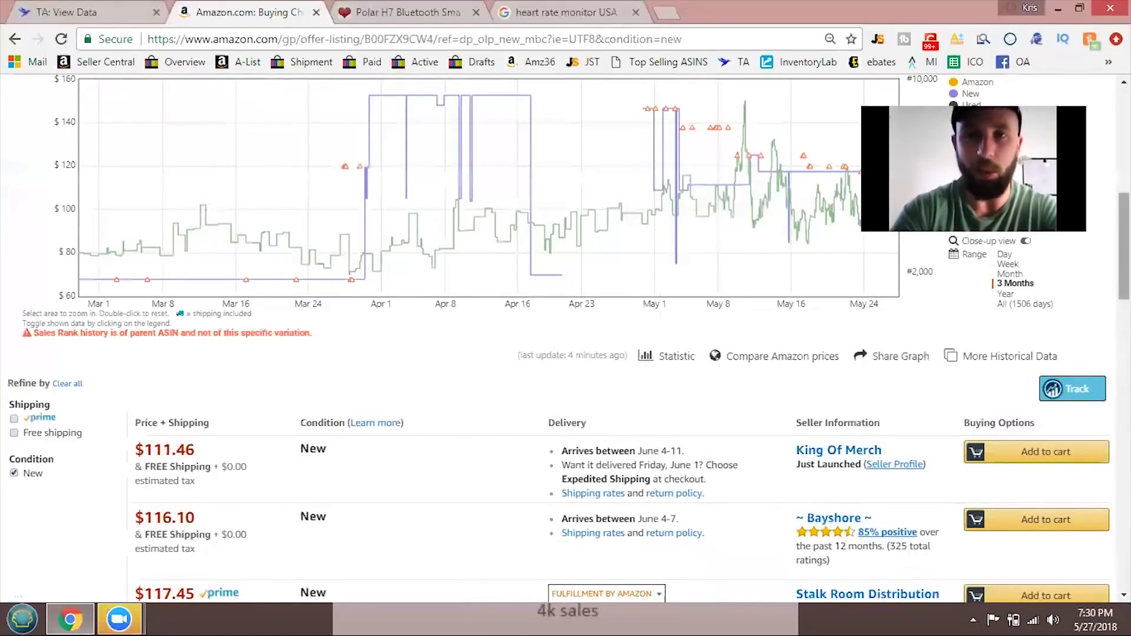
pyautogui.scroll(7, 566, 339)
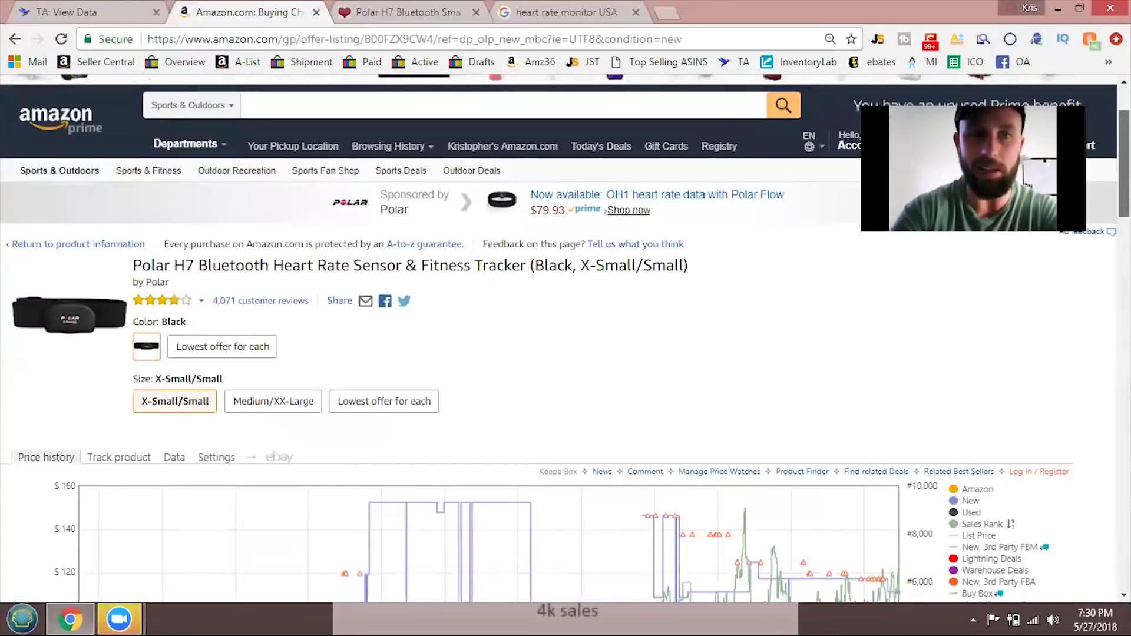
# Step: Return to the Polar H7 product page and select the X-Small/Small size
pyautogui.click(76, 252)
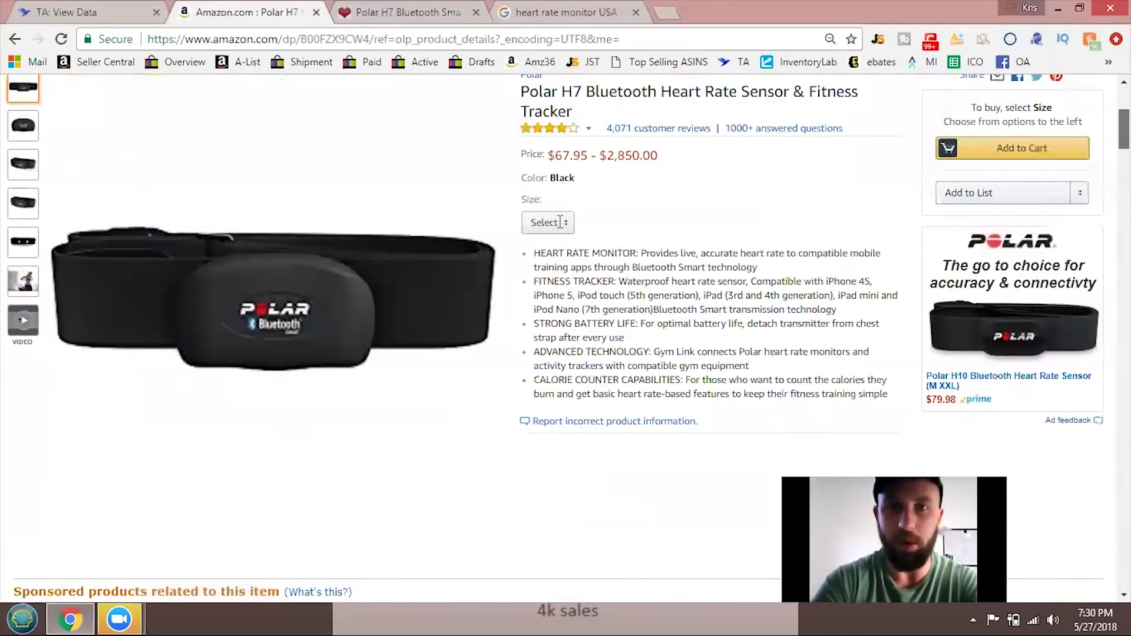
pyautogui.scroll(-1, 560, 223)
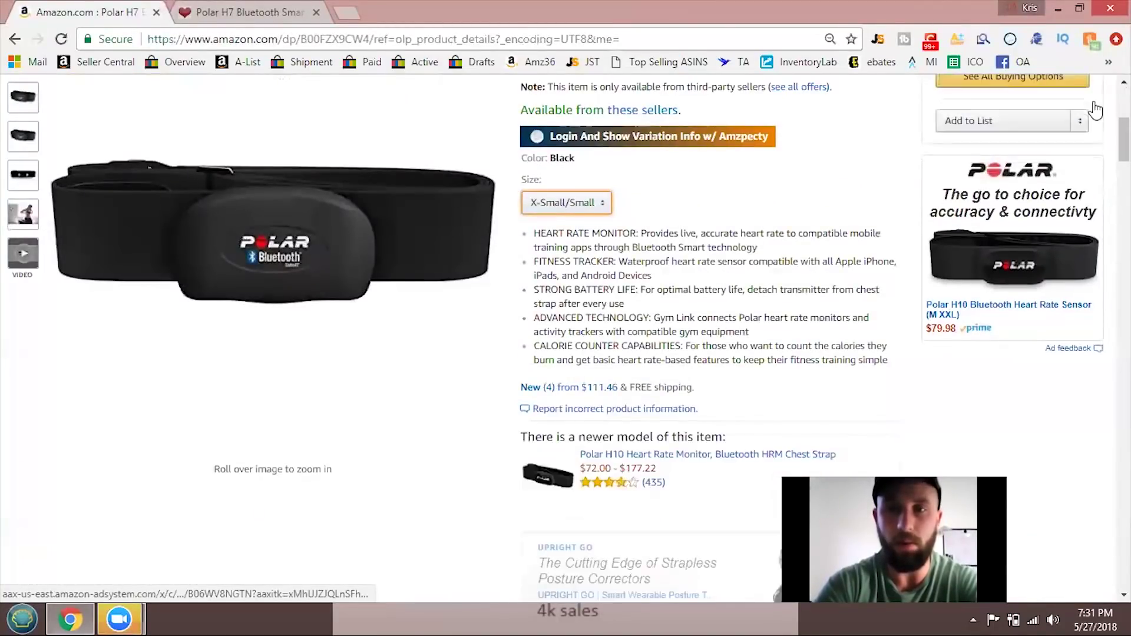
pyautogui.scroll(2, 566, 342)
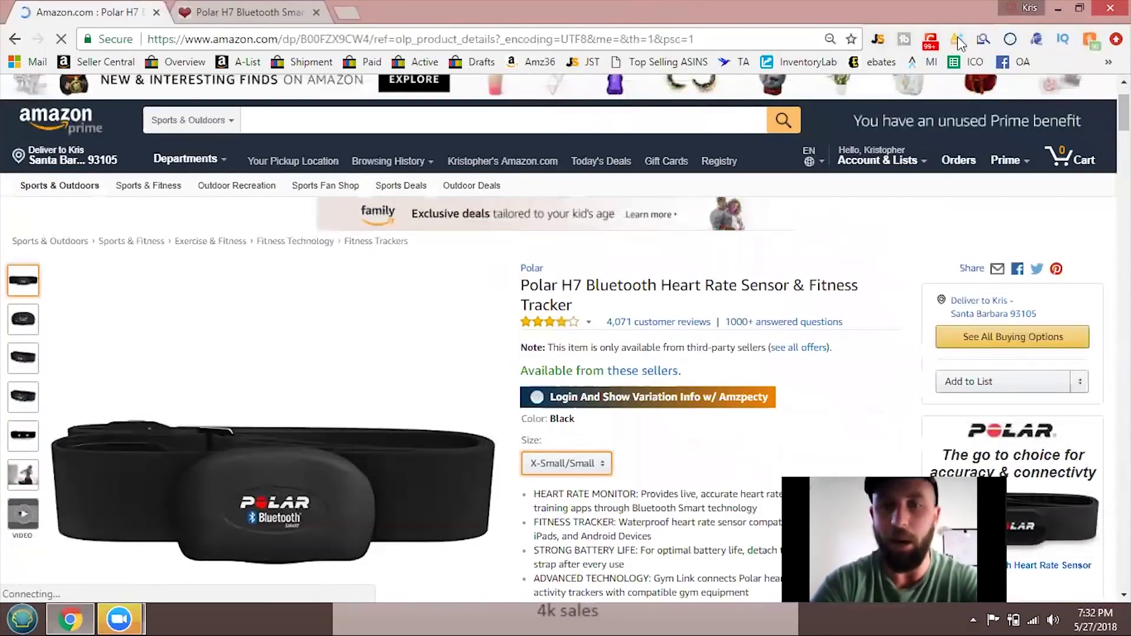
# Step: Open the AMZScout FBA calculator for the Polar H7 and enter a product cost of 51.92 and a shipping cost of .8
pyautogui.click(957, 36)
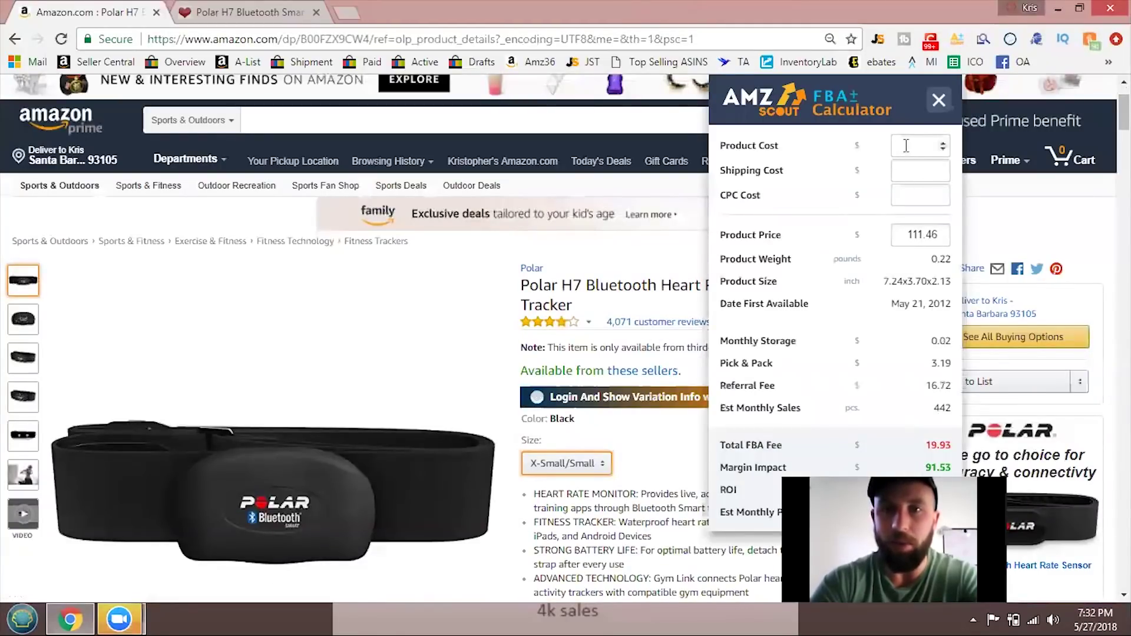
pyautogui.click(918, 149)
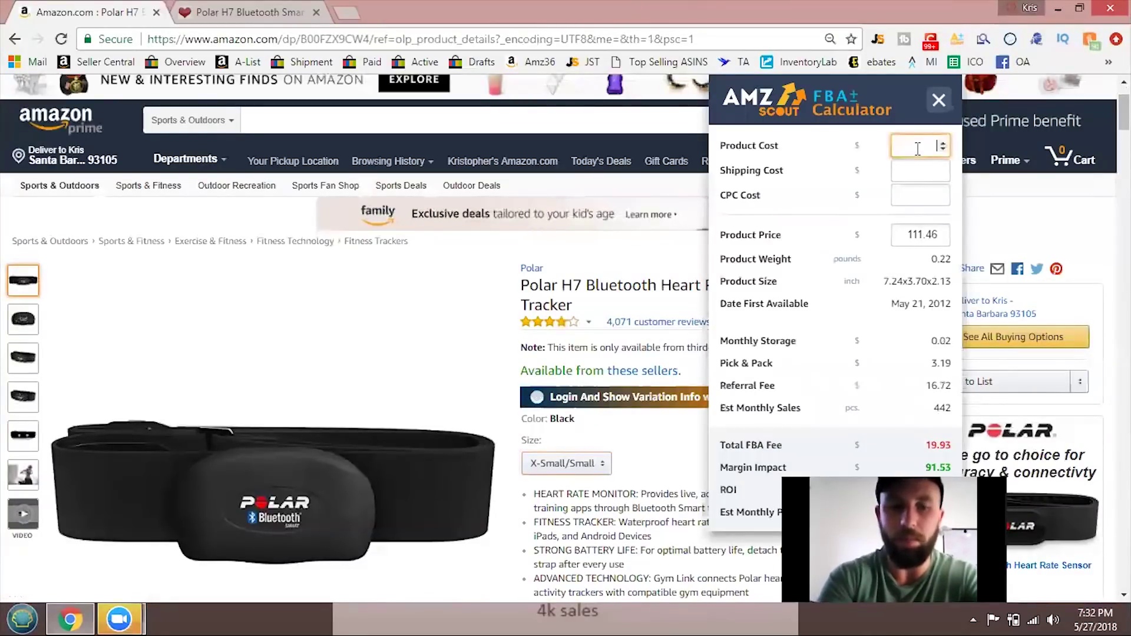
pyautogui.write('51')
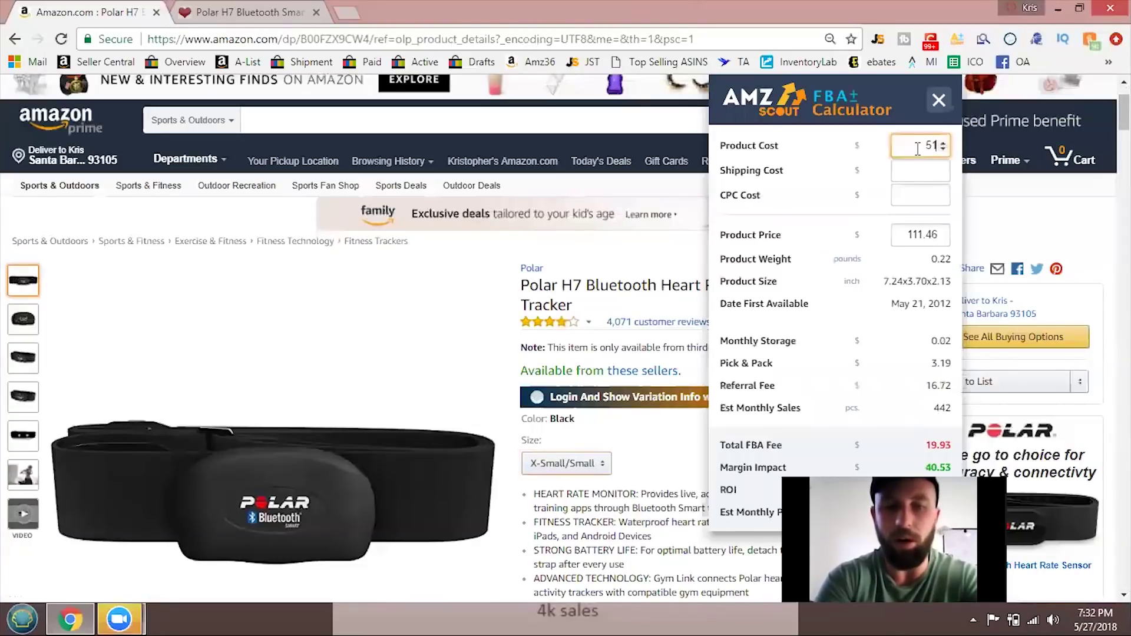
pyautogui.write('.92')
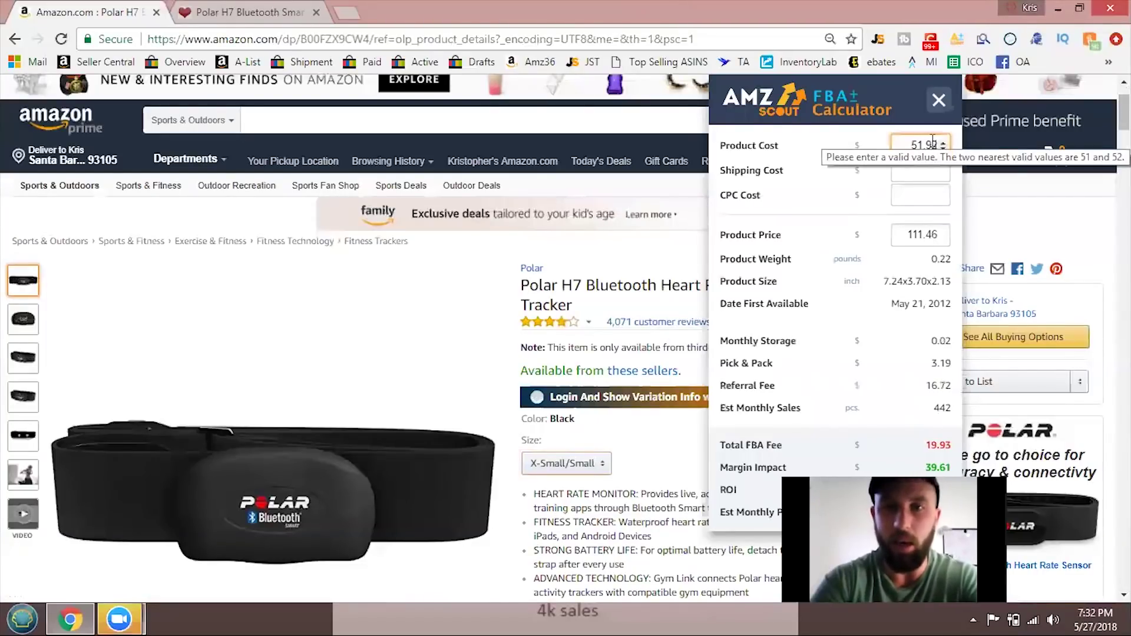
pyautogui.click(918, 172)
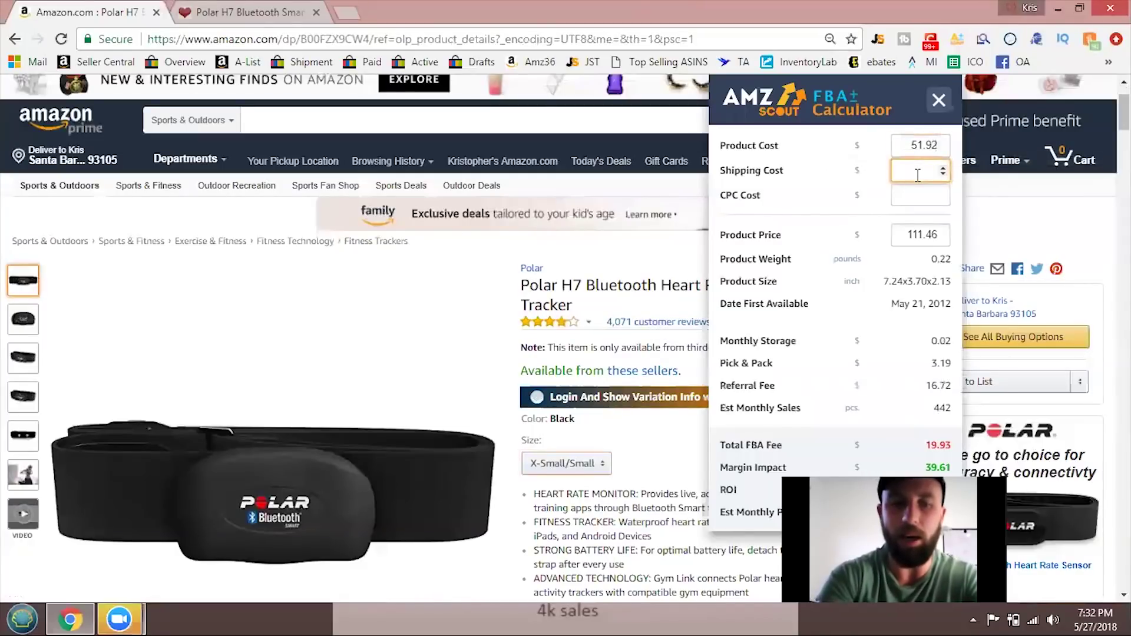
pyautogui.write('.8')
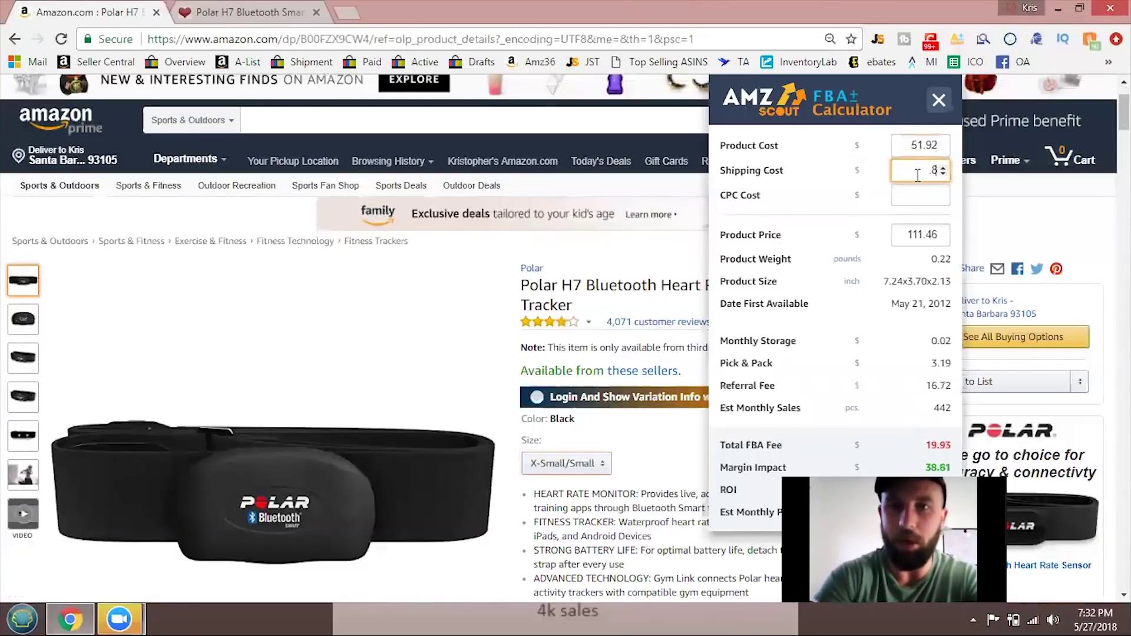